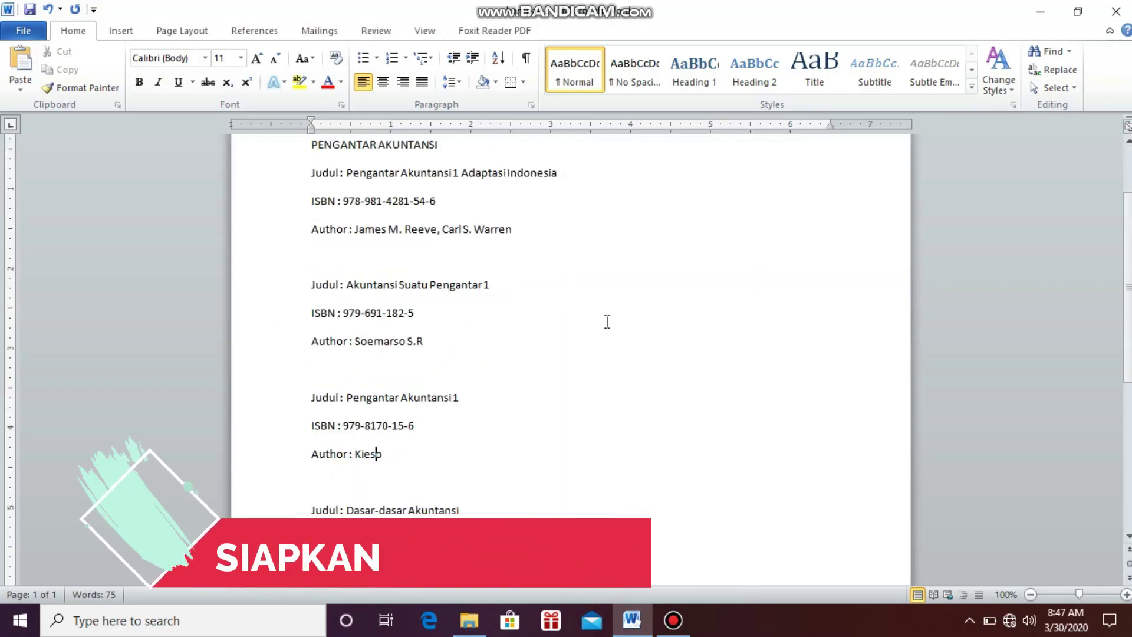
Step: Format the DAFTAR HARGA BUKU-BUKU AKUNTANSI title as Algerian, 18 pt, bold and centred
scroll(608, 321, "down", 3)
scroll(608, 321, "up", 2)
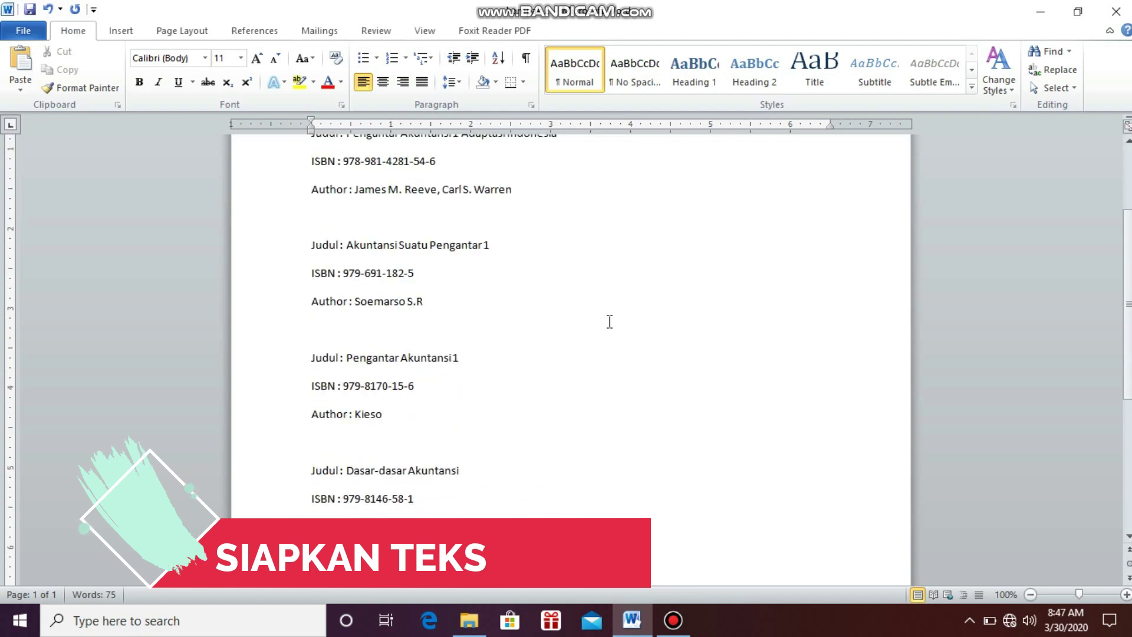
scroll(616, 315, "up", 2)
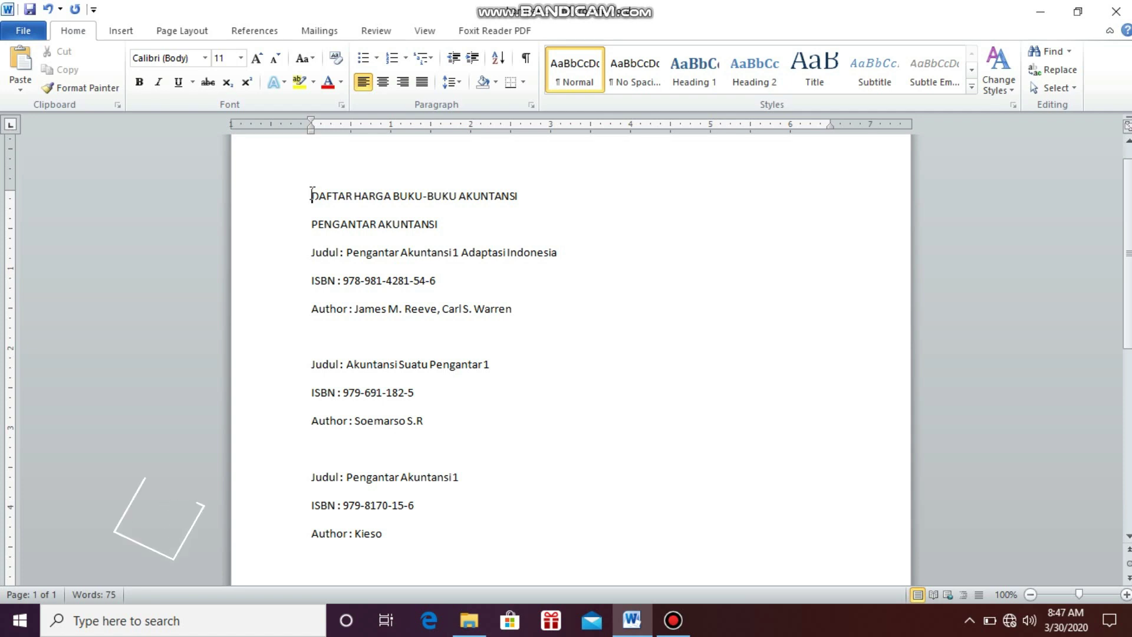
left_click_drag(312, 195, 527, 194)
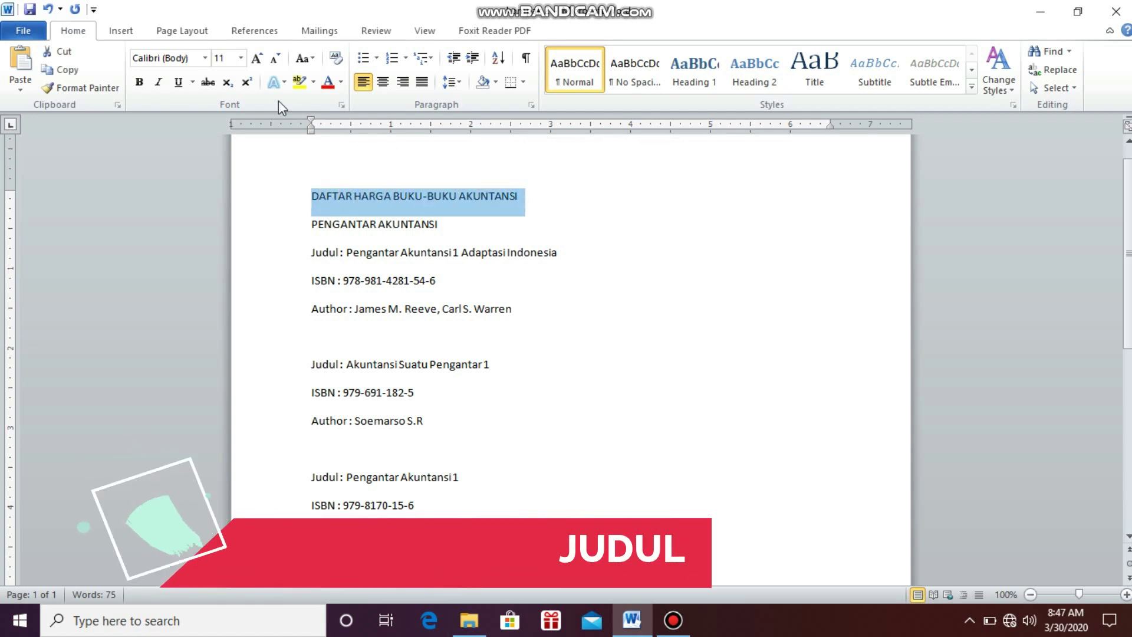
left_click(205, 58)
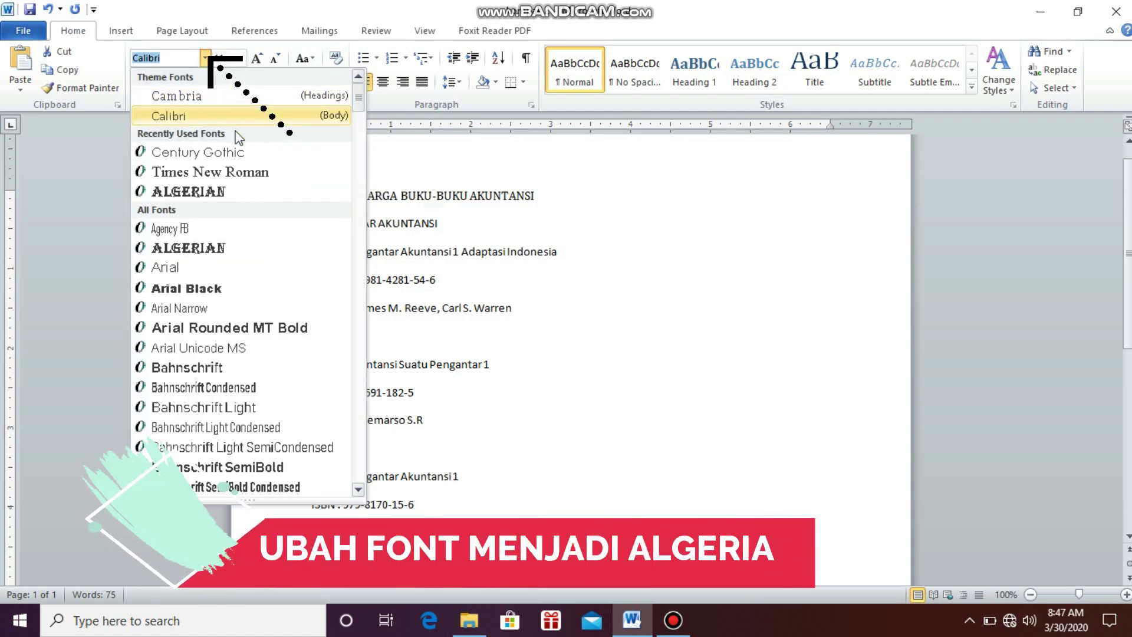
left_click(260, 193)
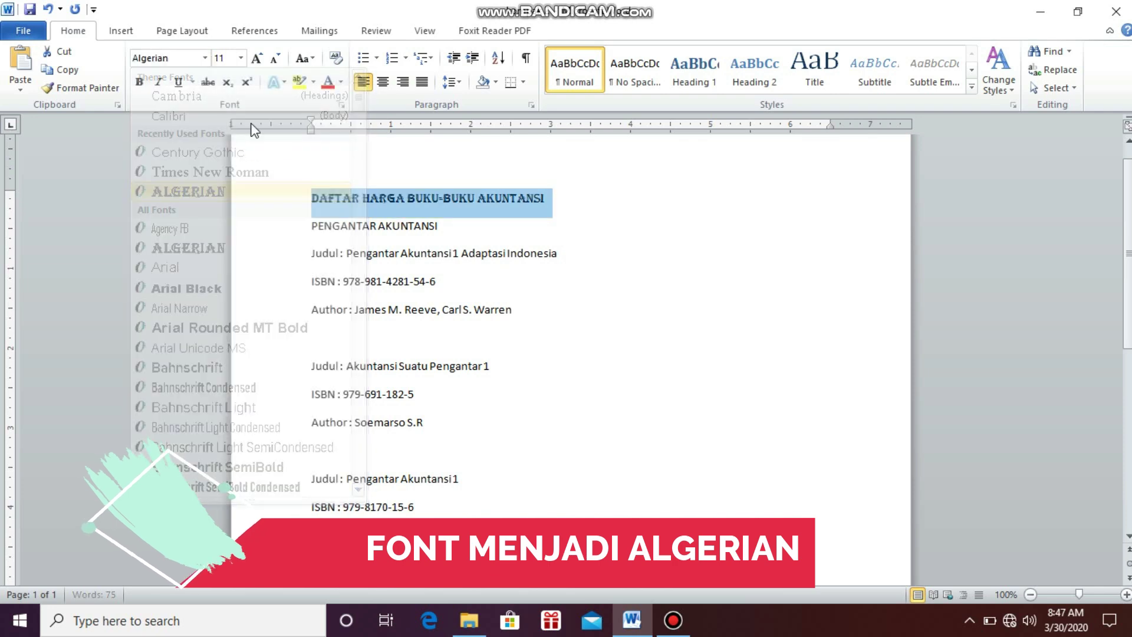
left_click(240, 59)
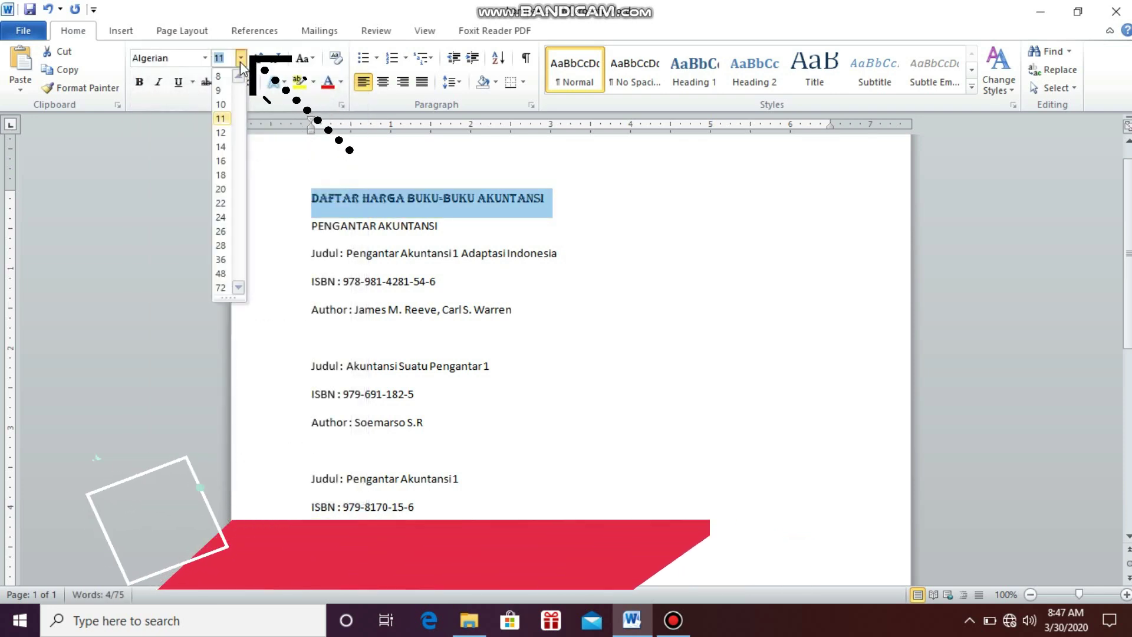
left_click(227, 176)
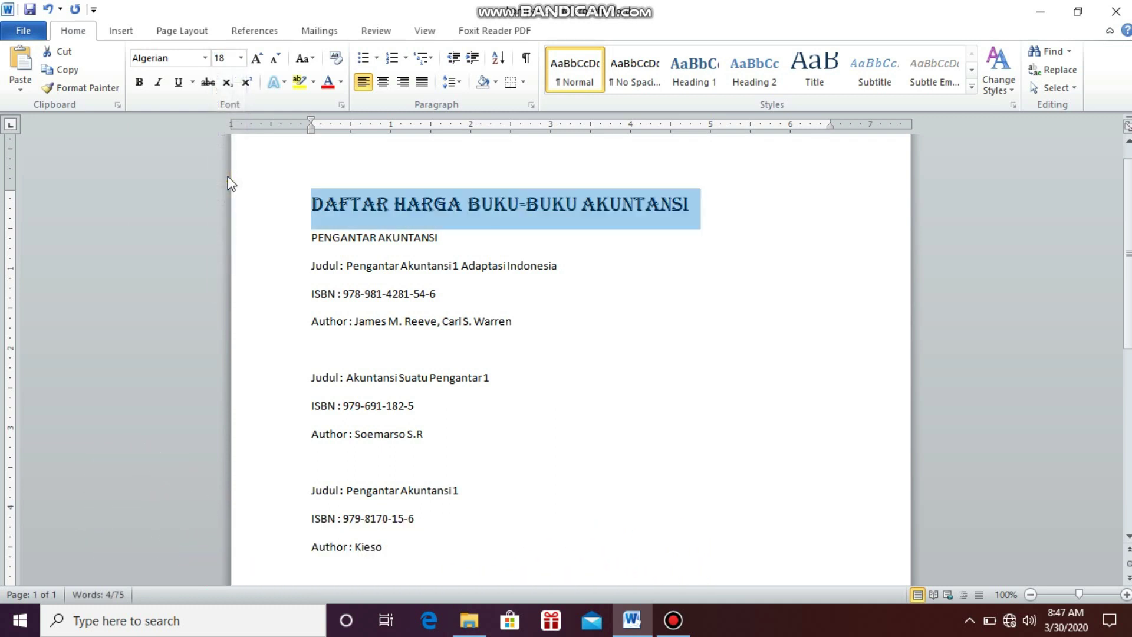
left_click(140, 82)
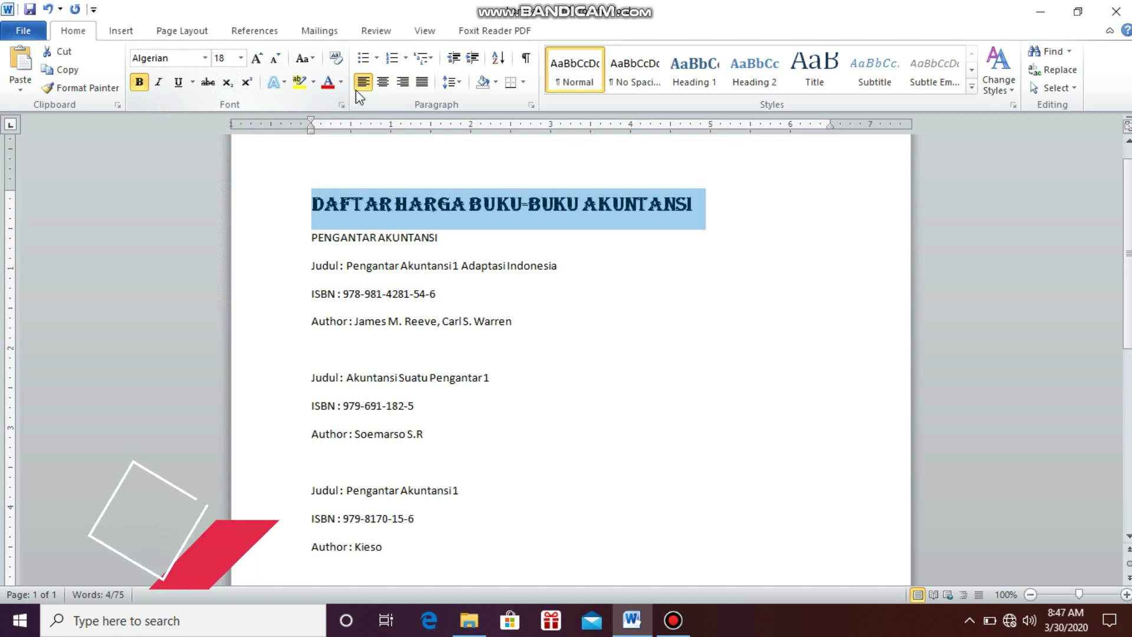
left_click(383, 82)
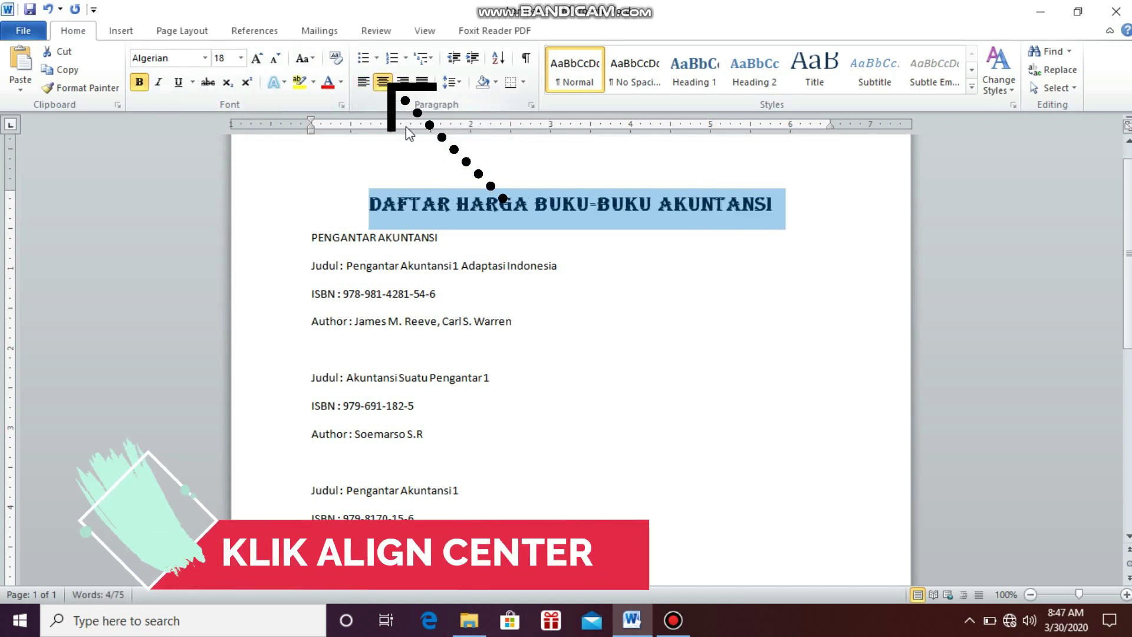
left_click(307, 233)
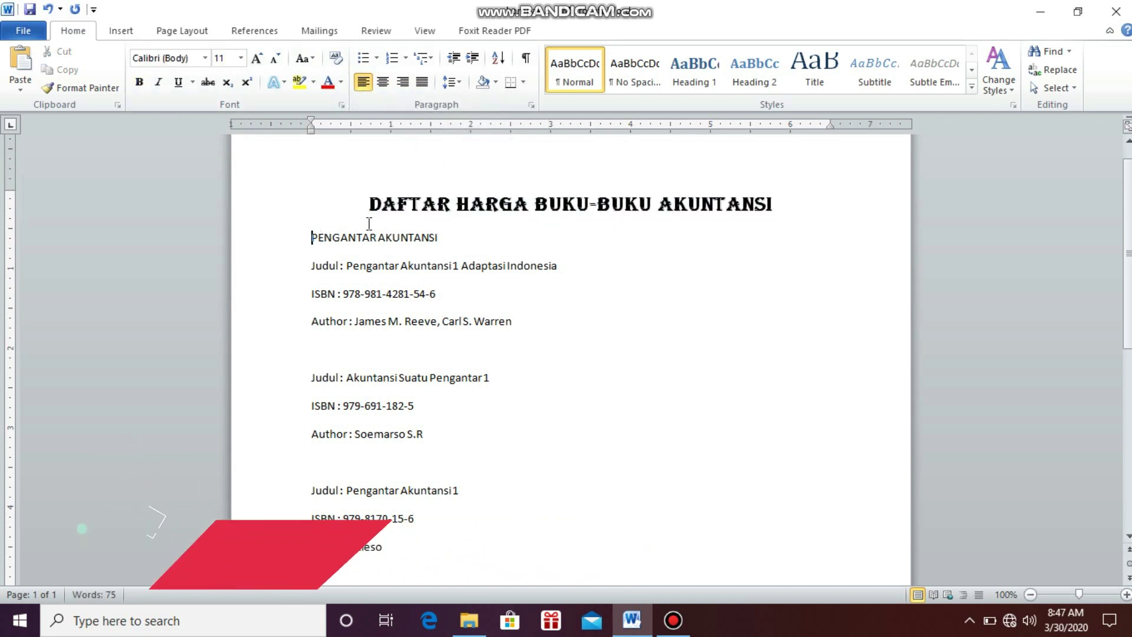
Step: Bold PENGANTAR AKUNTANSI and insert blank lines above it and before the first Judul line
key("Return")
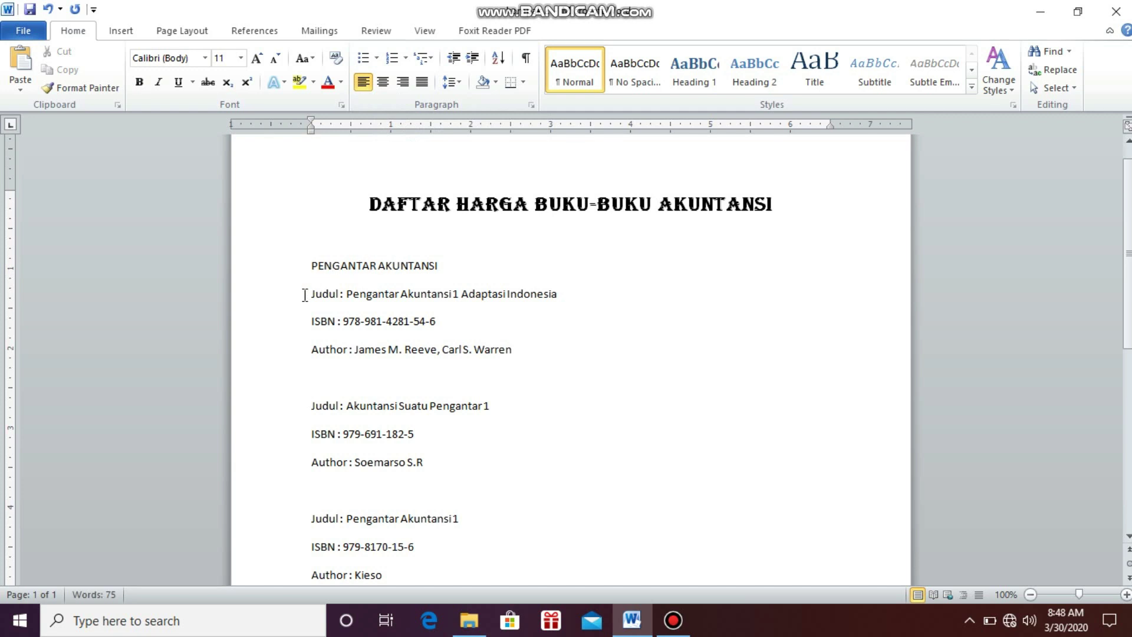
left_click_drag(311, 266, 442, 267)
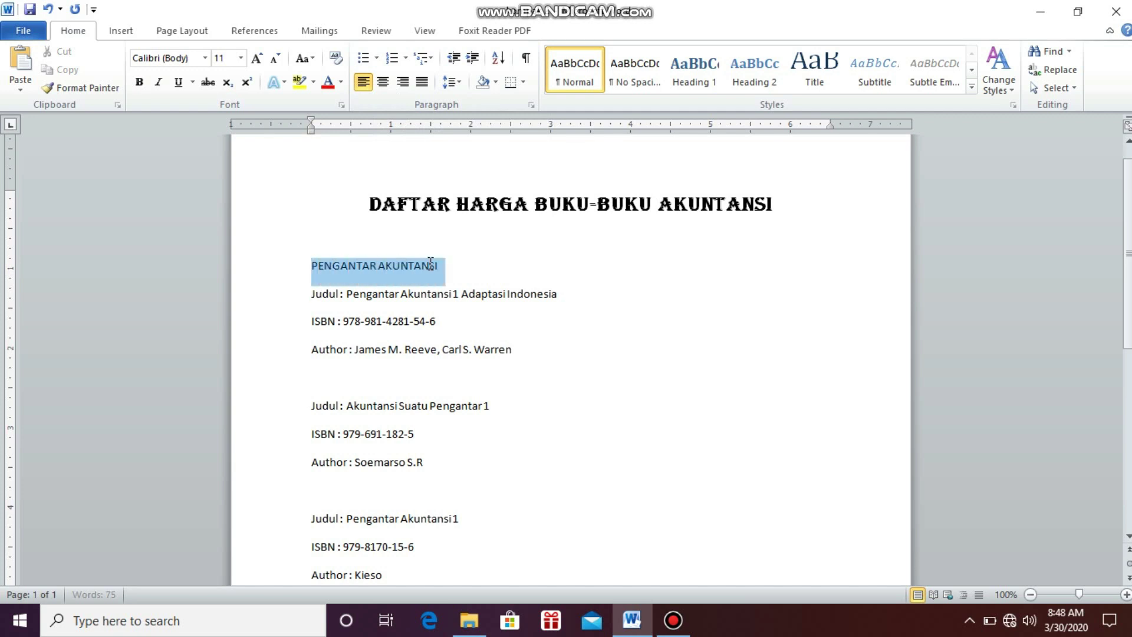
left_click(145, 86)
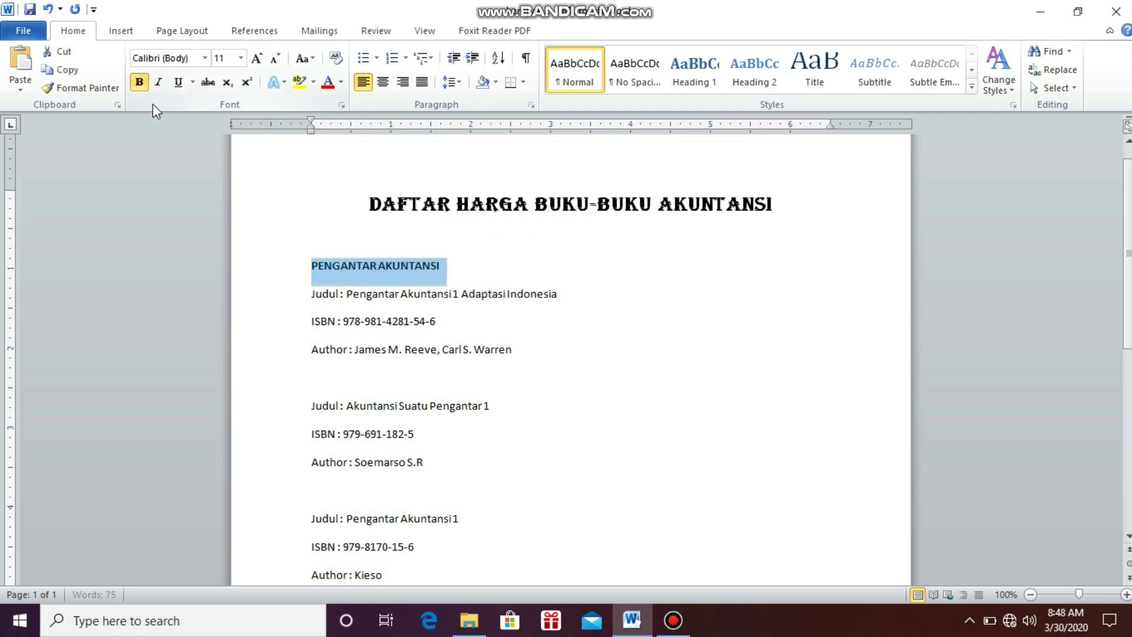
left_click(312, 294)
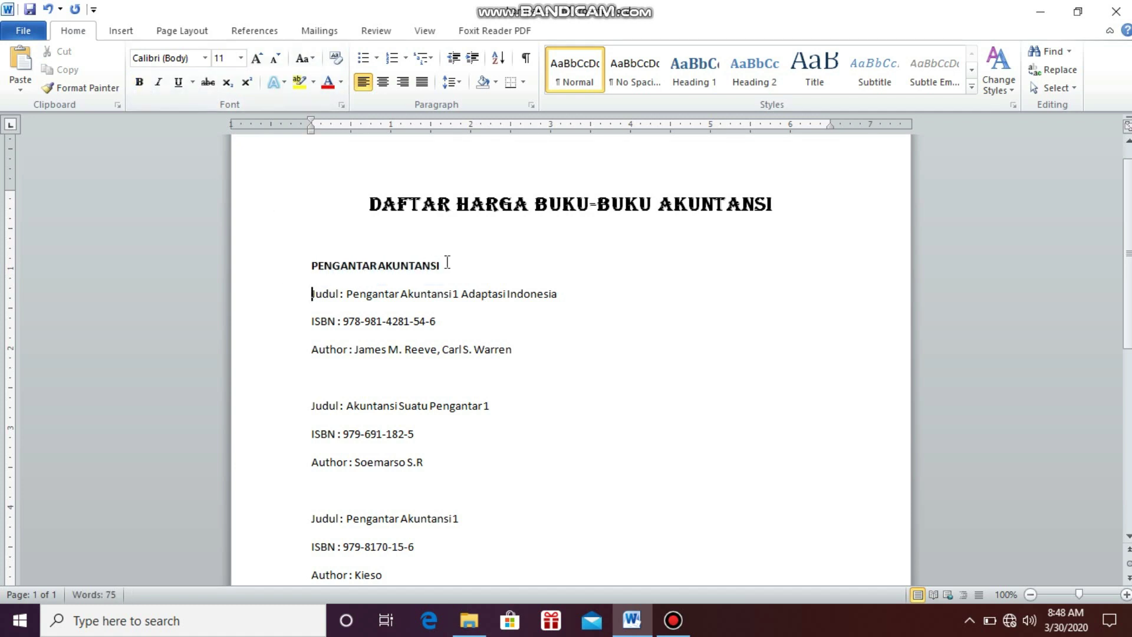
key("Return")
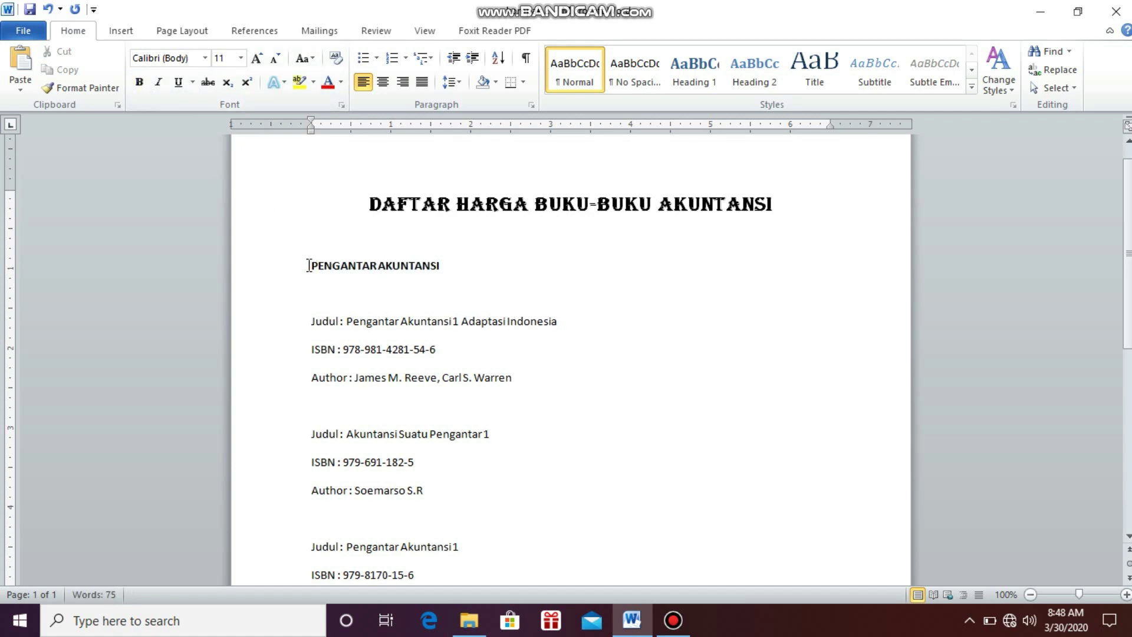
left_click(309, 265)
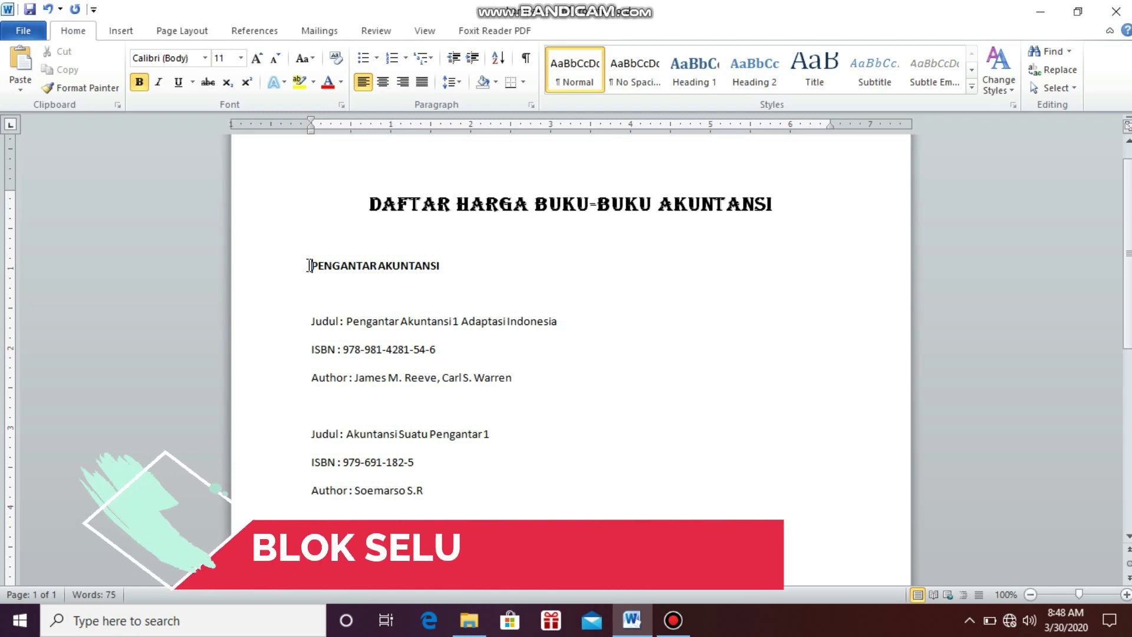
Step: Set the subheading and all Judul, ISBN and Author lines to Century Gothic 12 pt
left_click_drag(323, 276, 447, 423)
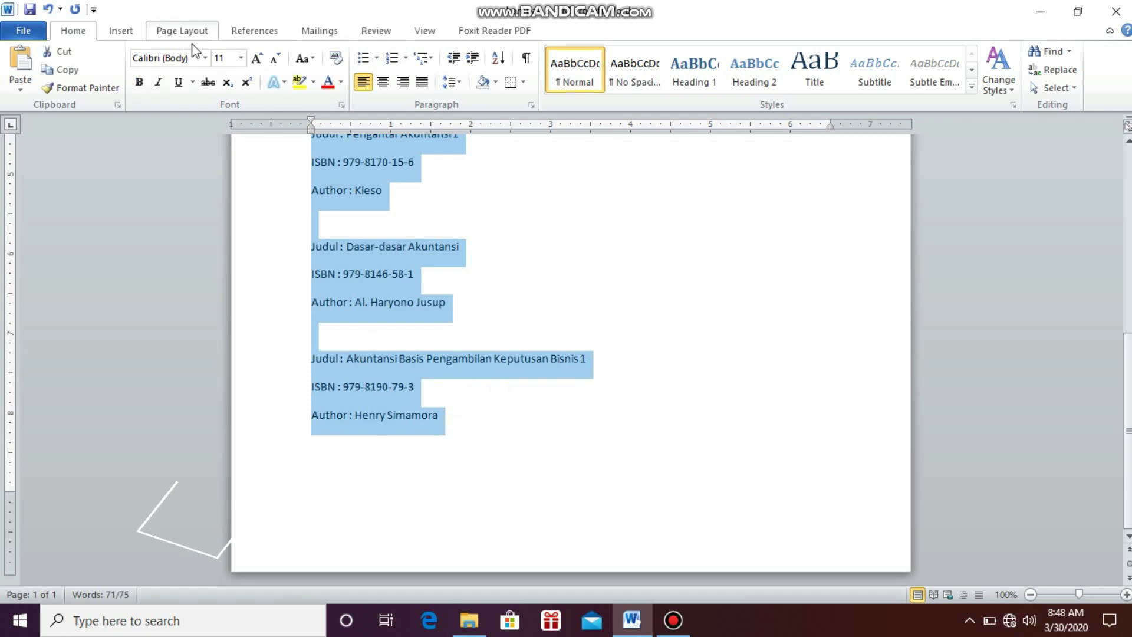
left_click(205, 58)
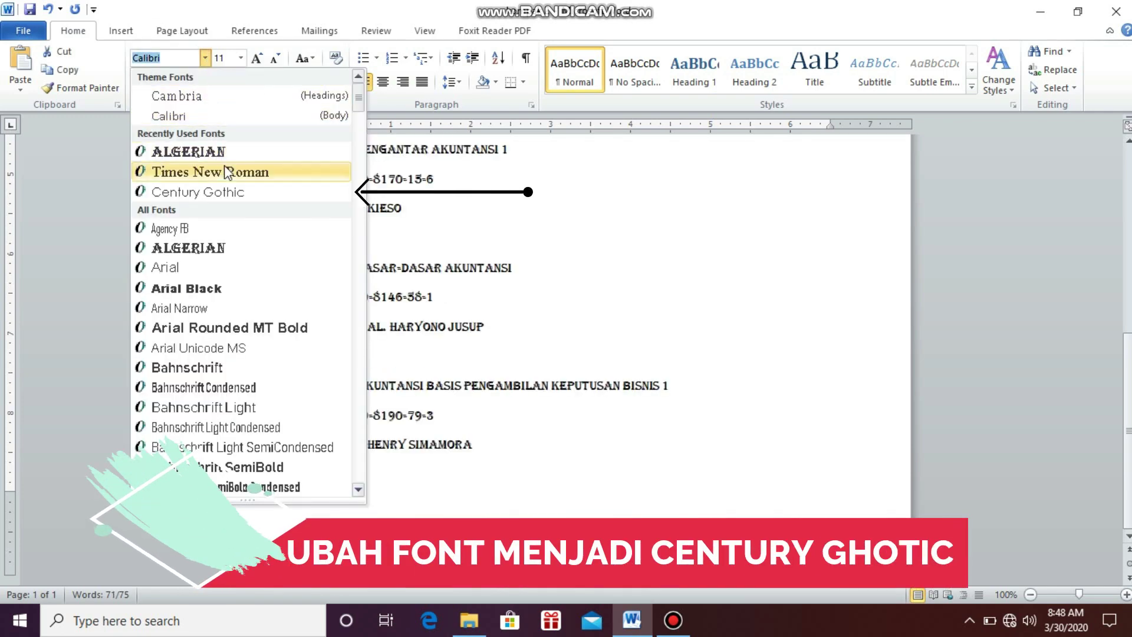
left_click(257, 195)
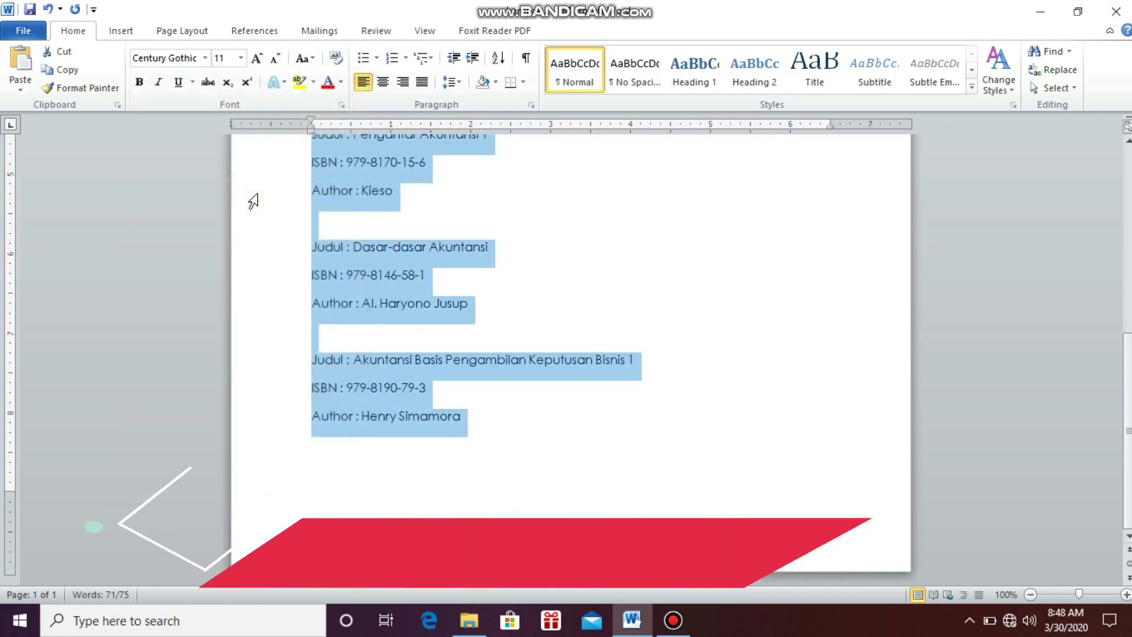
left_click(241, 59)
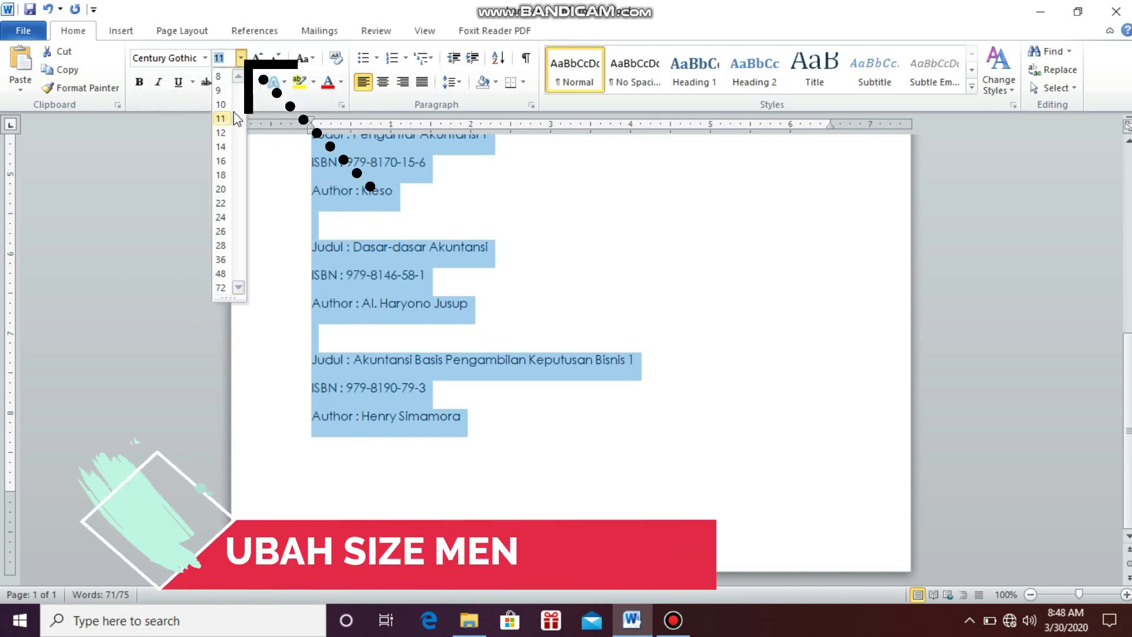
left_click(220, 133)
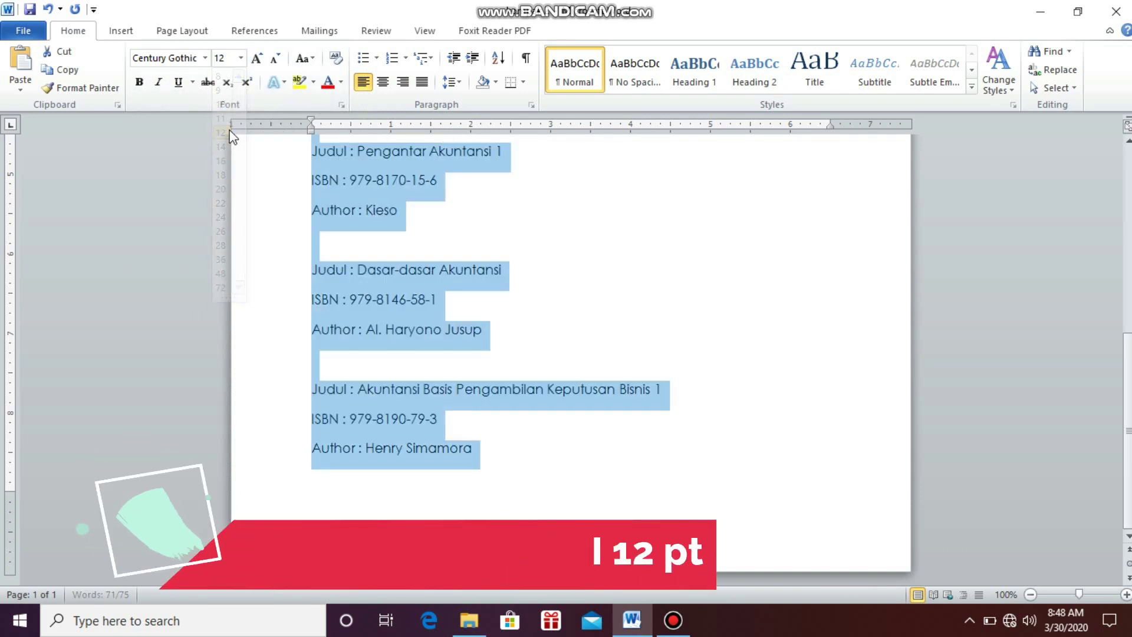
scroll(524, 233, "up", 3)
scroll(529, 222, "up", 2)
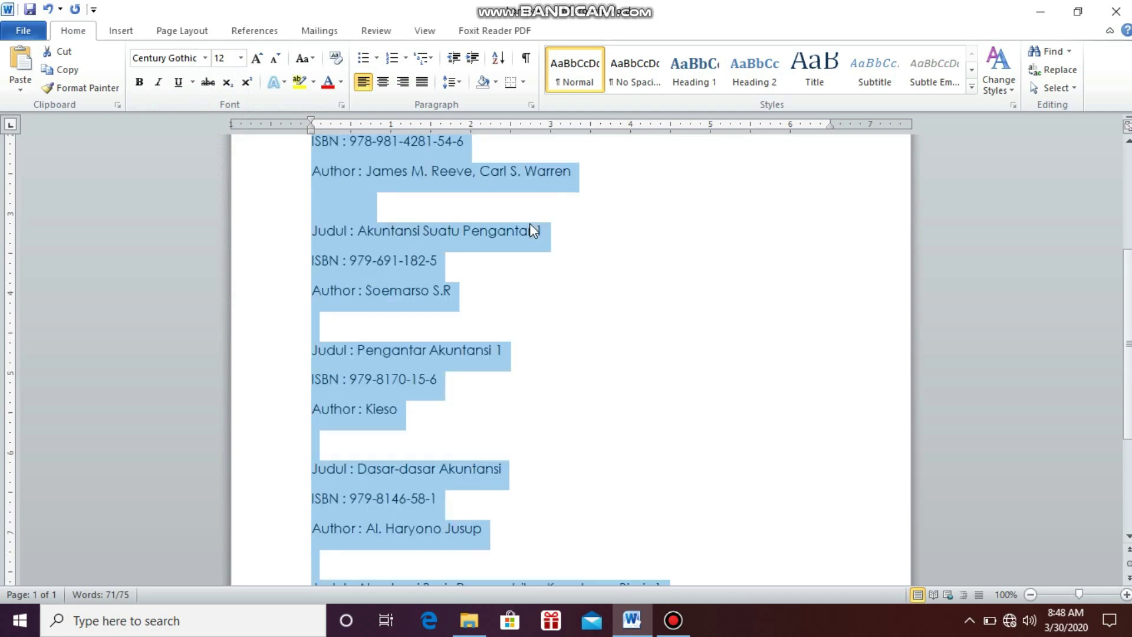
scroll(529, 222, "up", 3)
scroll(536, 212, "up", 3)
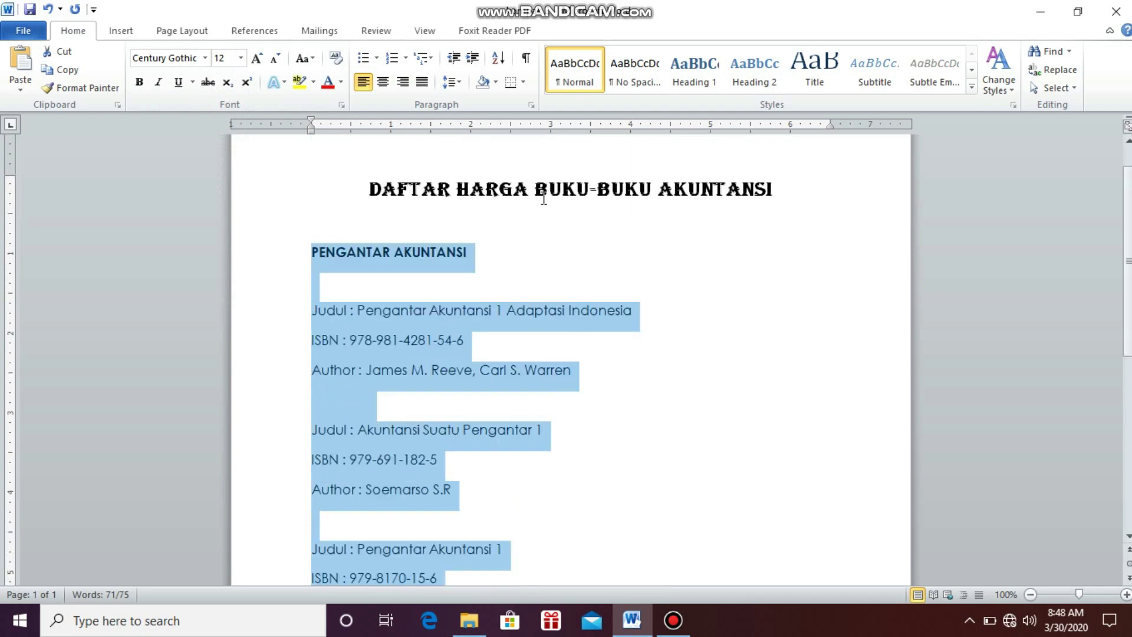
Step: Add left tab stops at 0.75" and 0.88" for the selected book entries
left_click(531, 106)
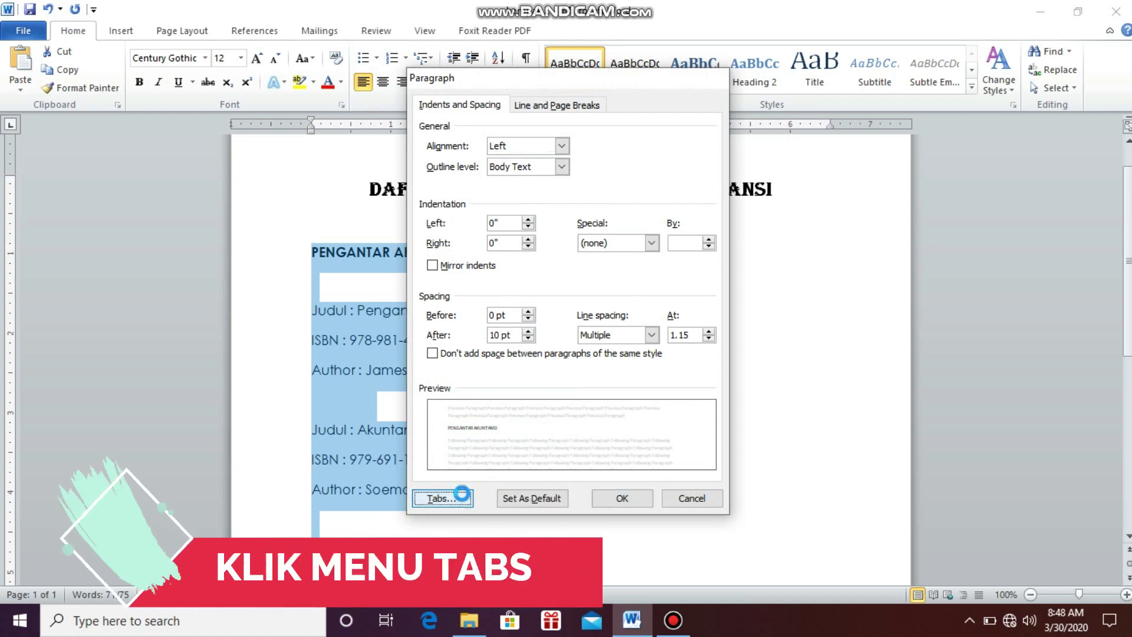
left_click(466, 500)
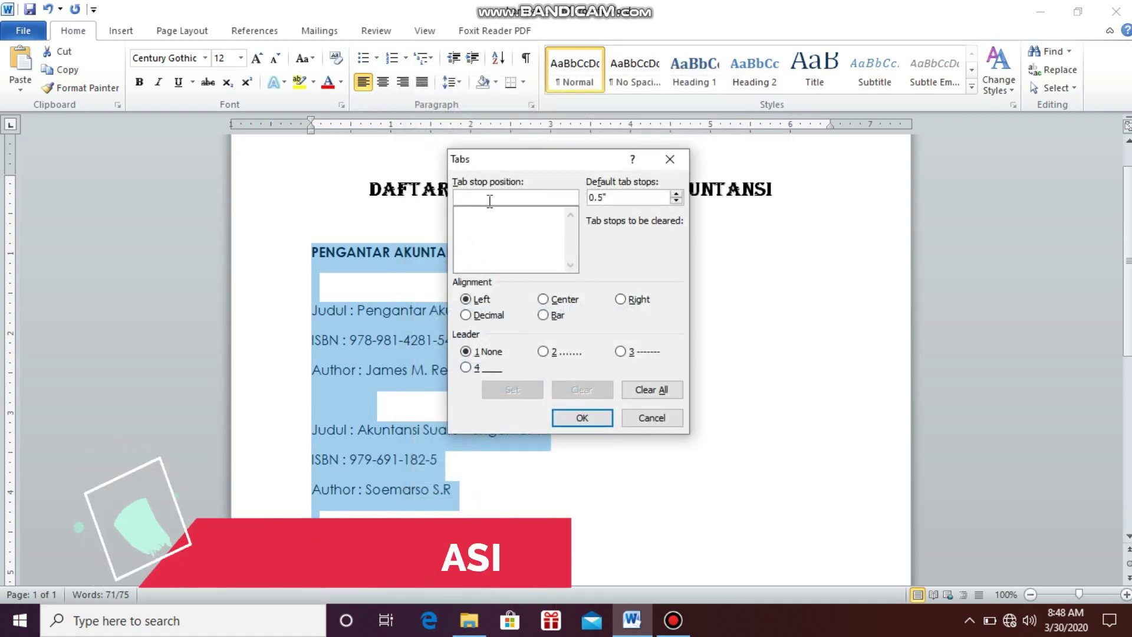
type("0.75")
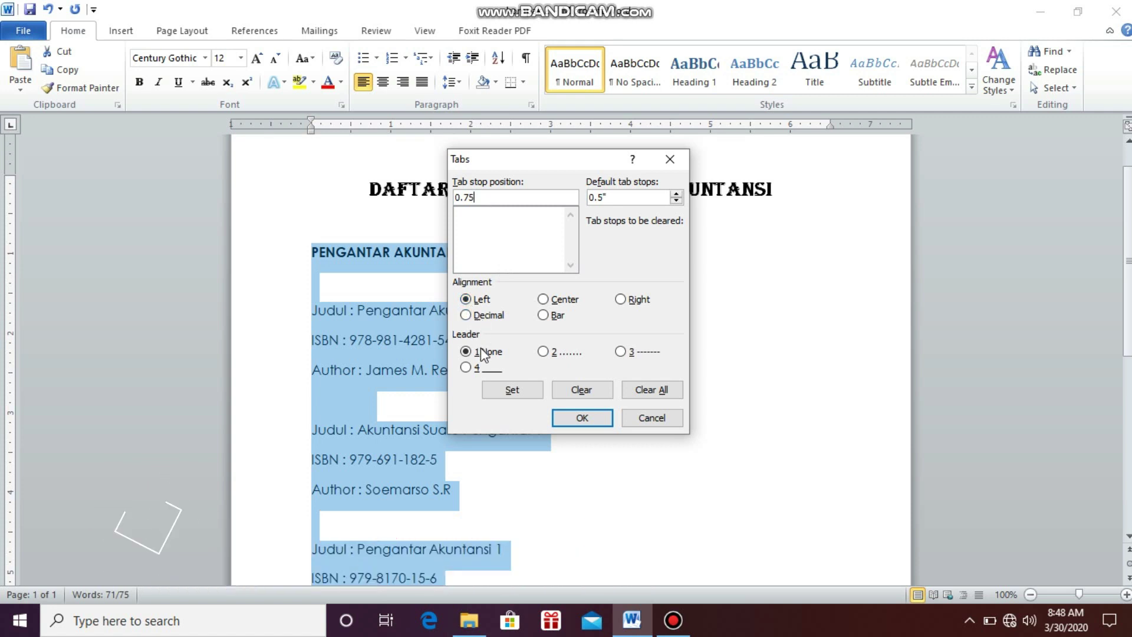
left_click(511, 390)
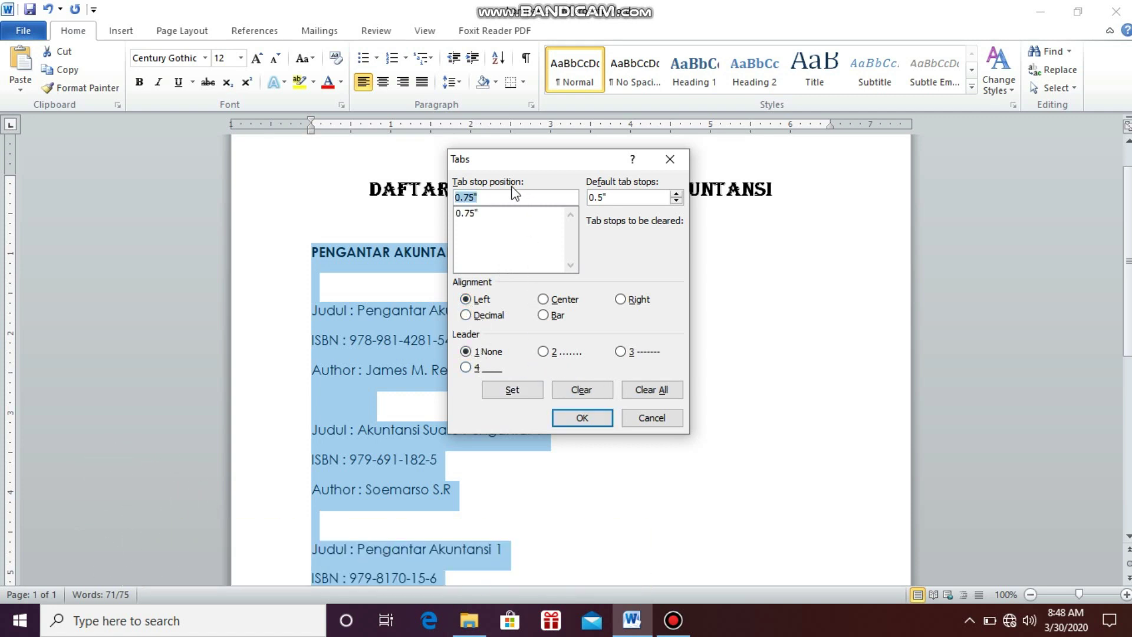
type("0.88")
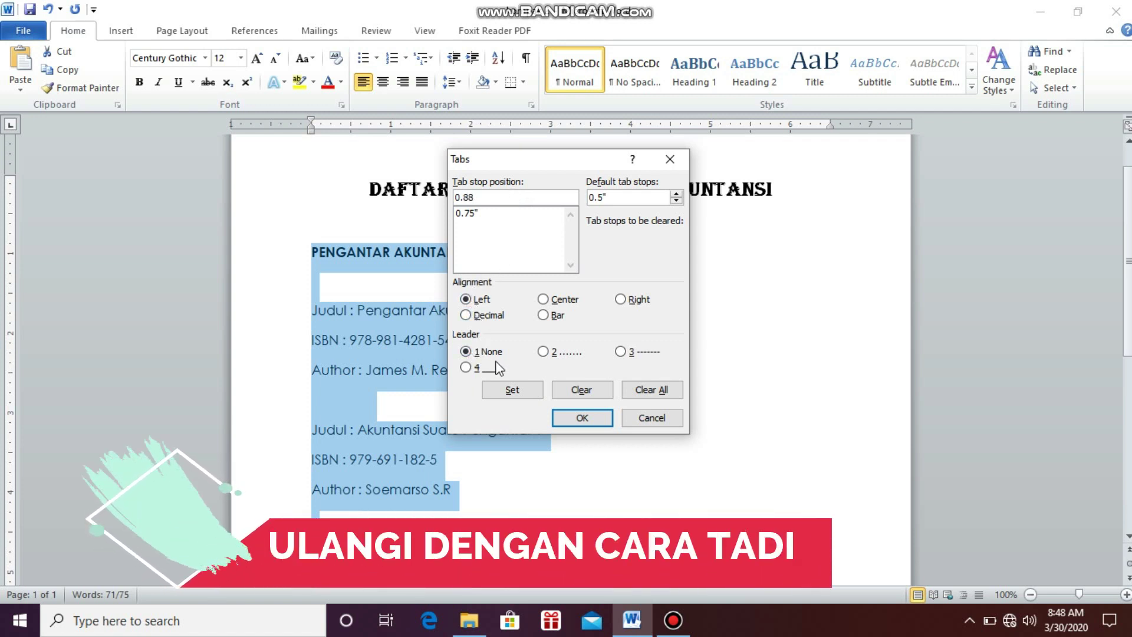
left_click(512, 390)
Step: Add a right dot-leader stop at 4.88" and a decimal stop at 5.38", then apply
type("4.88")
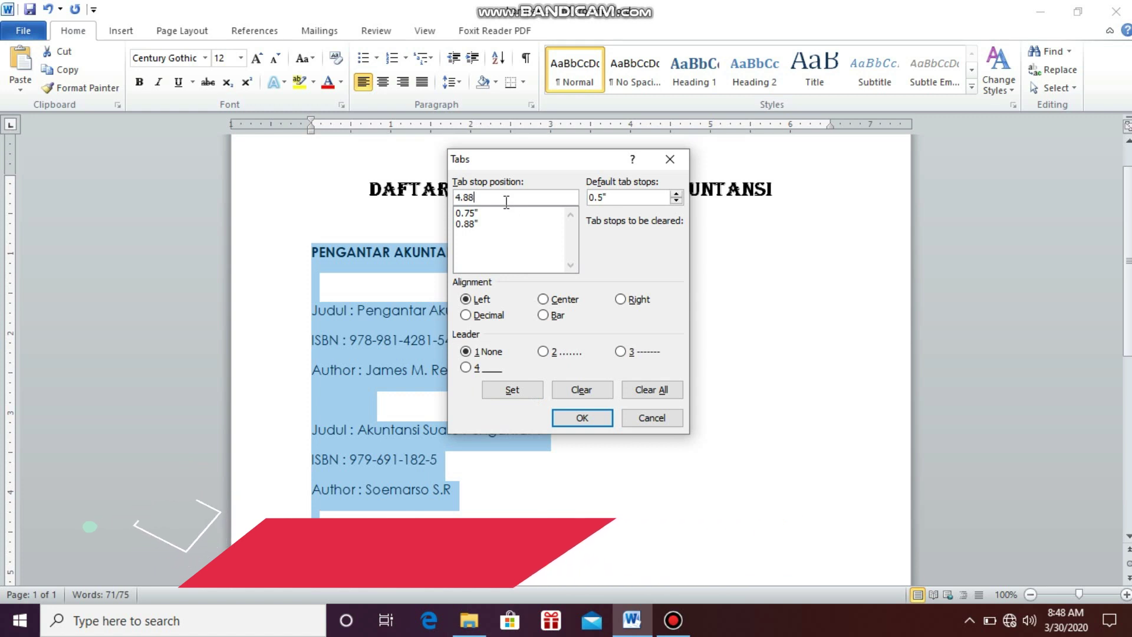
left_click(621, 300)
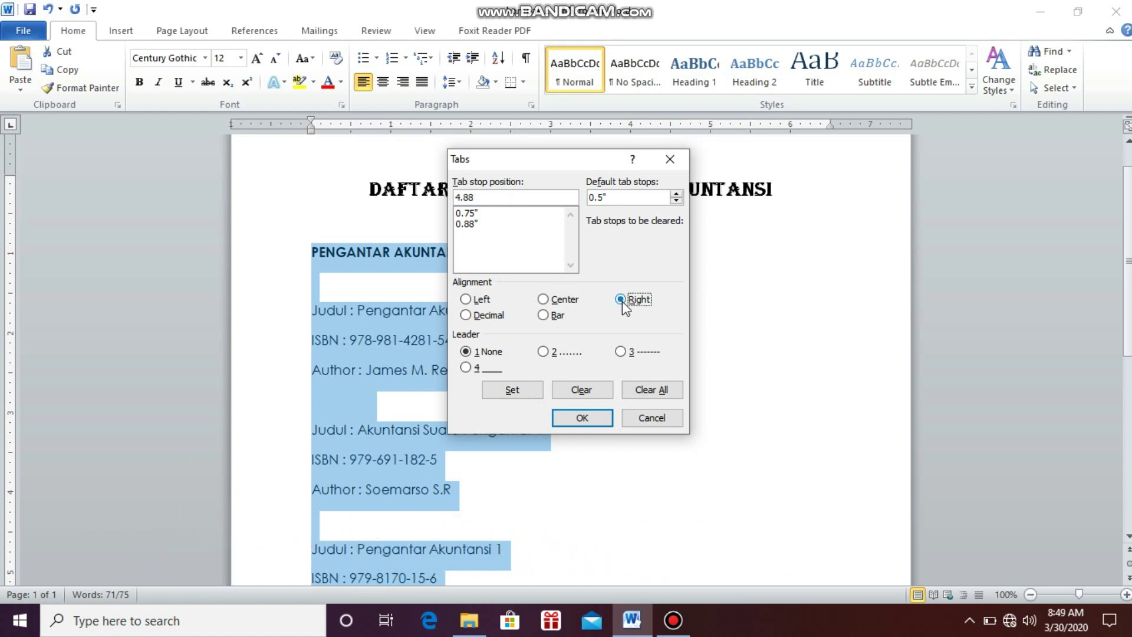
left_click(544, 353)
left_click(533, 390)
type("5.38")
left_click(535, 391)
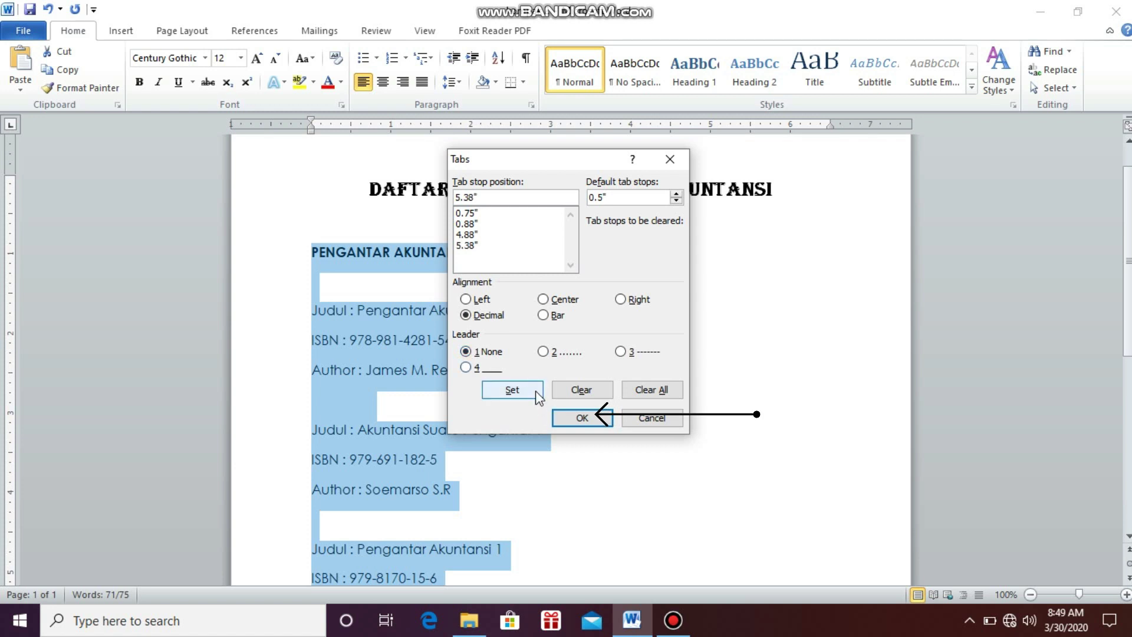
left_click(601, 419)
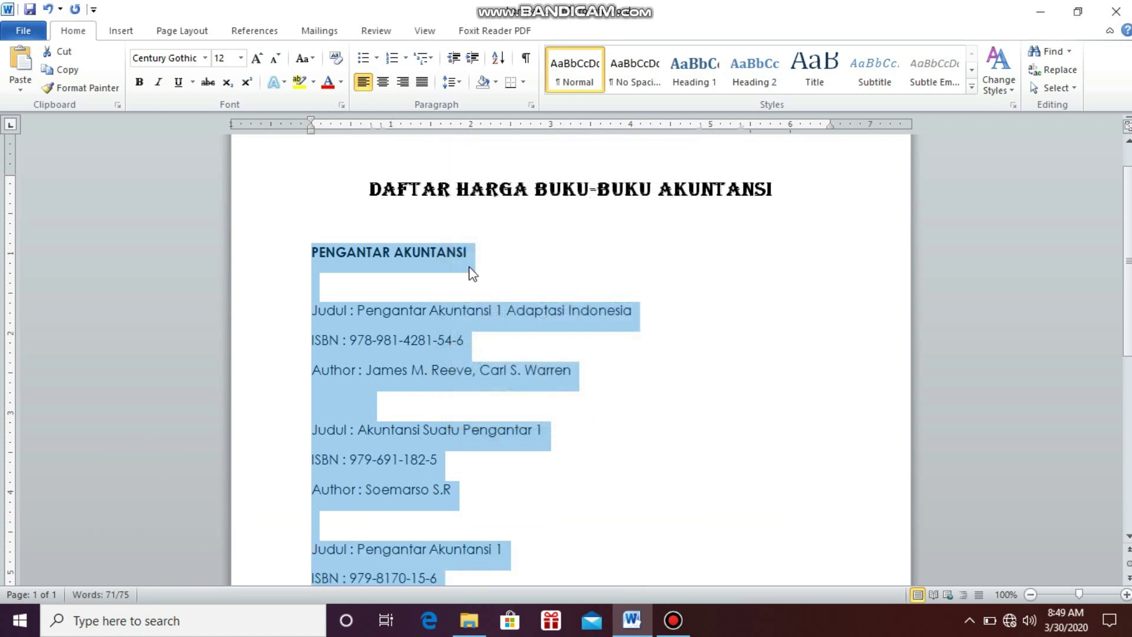
left_click(504, 266)
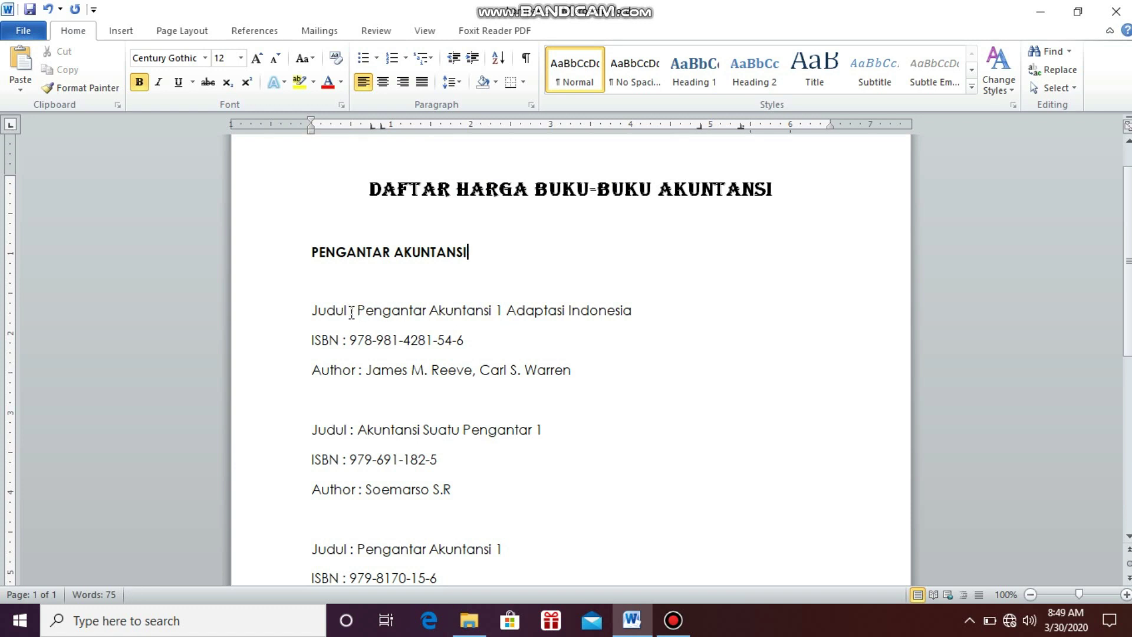
left_click(353, 311)
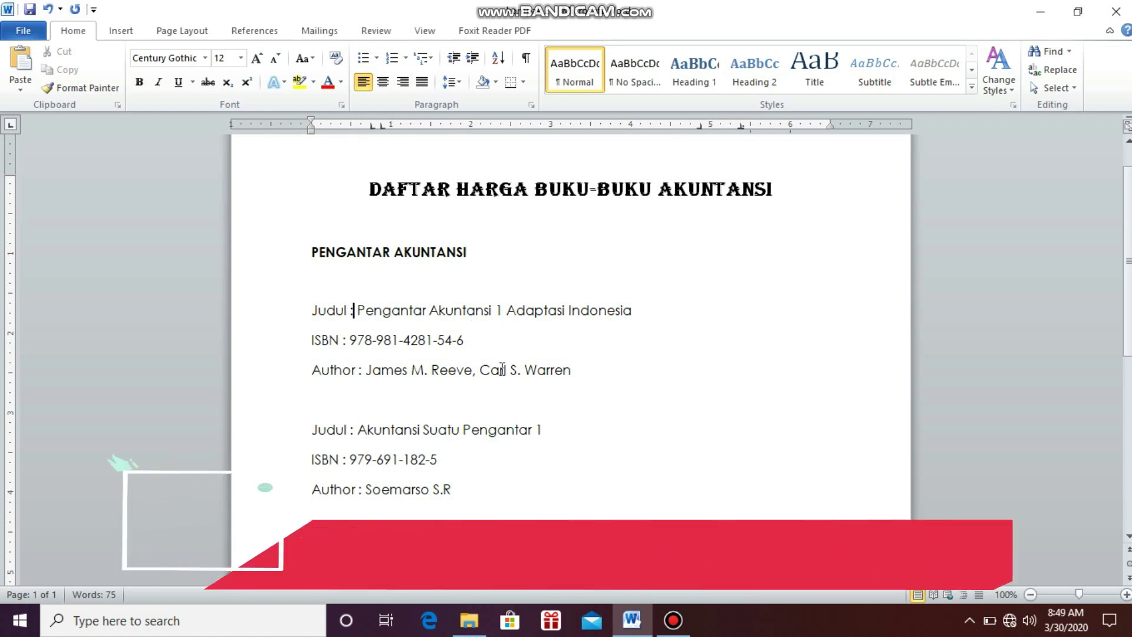
Step: Tab-align the Judul, ISBN and Author colons of the first two book entries
key("Tab")
key("Tab")
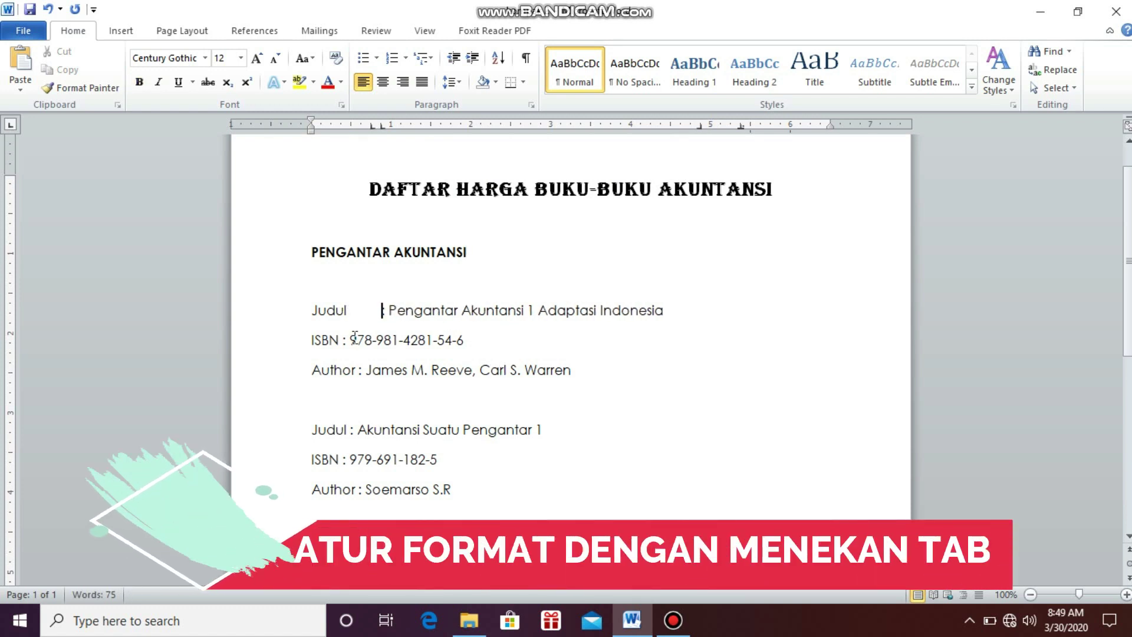
left_click(346, 341)
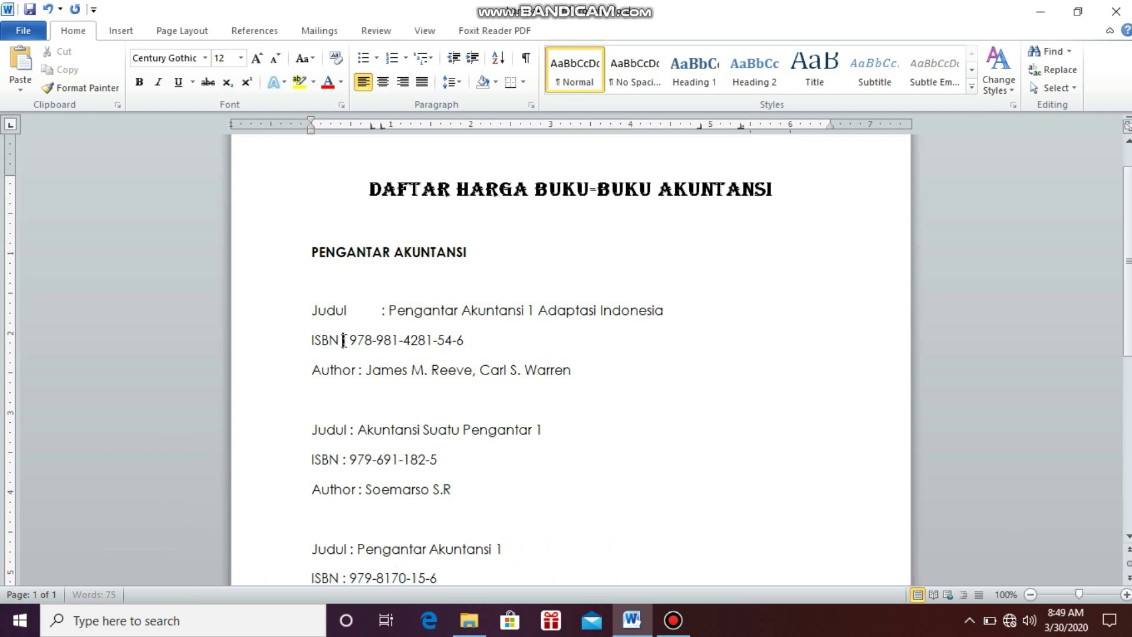
key("Tab")
key("Tab")
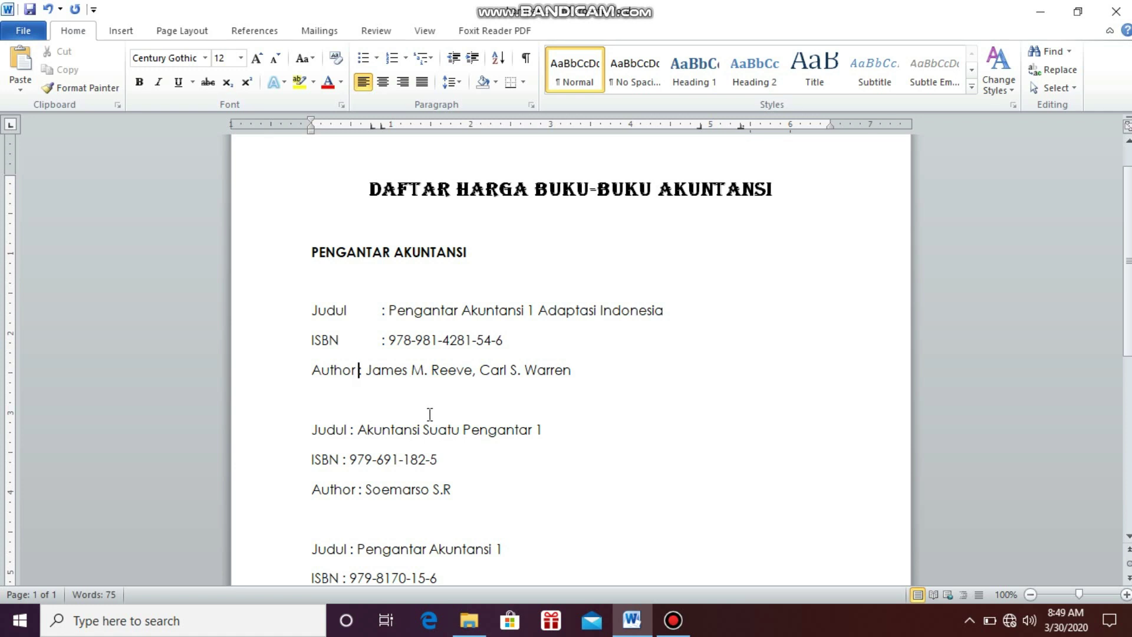
key("Tab")
key("Tab")
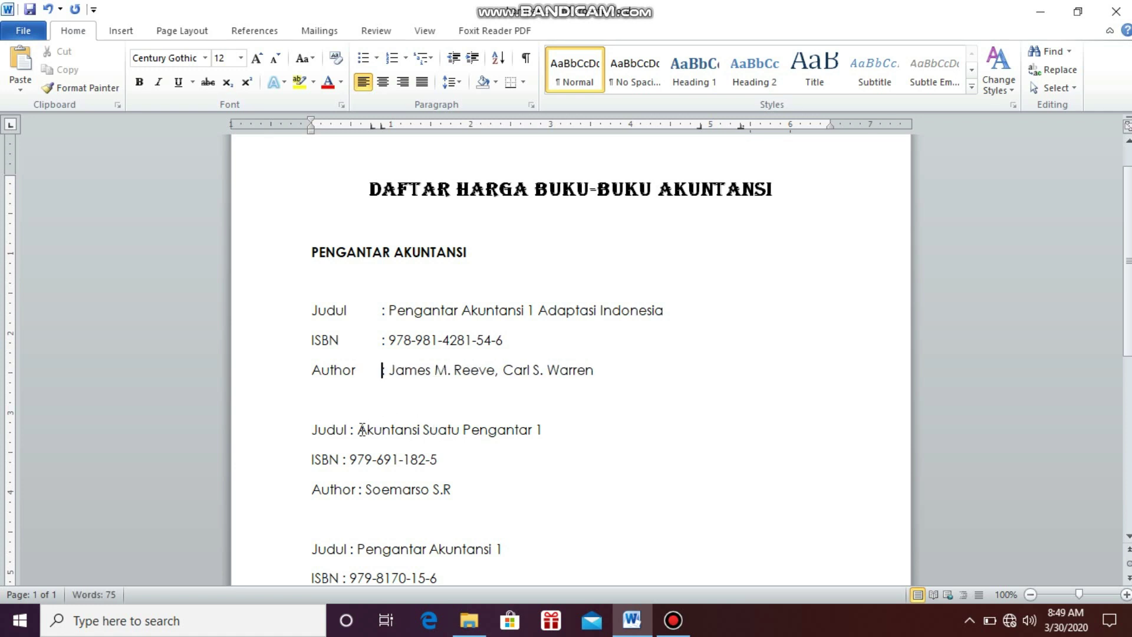
left_click(351, 430)
key("Tab")
key("Tab")
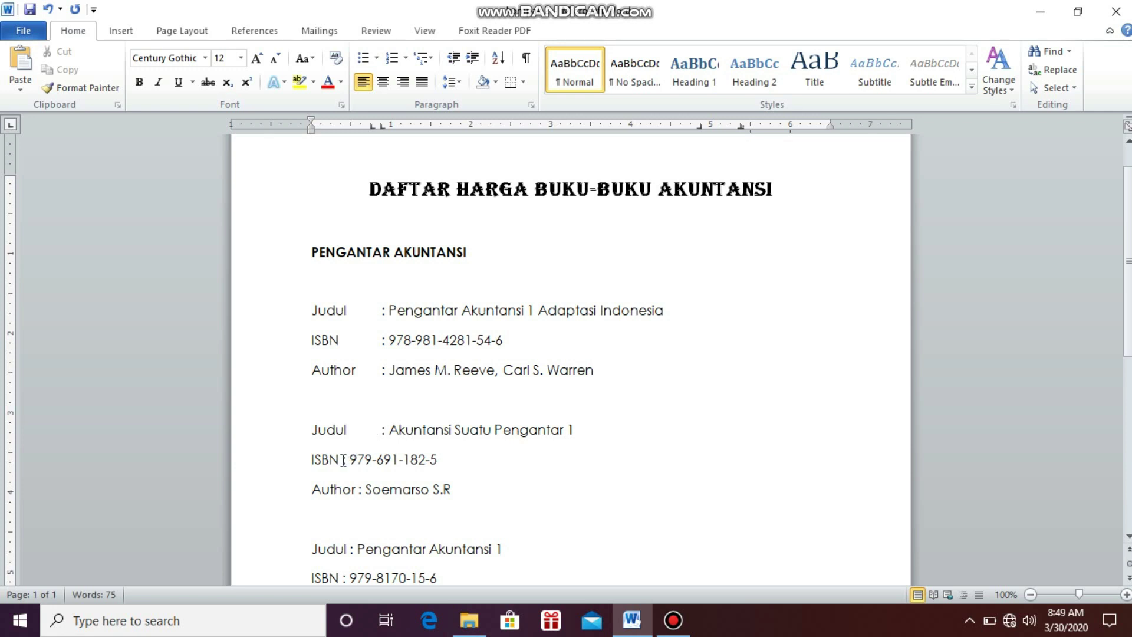
left_click(343, 460)
key("Tab")
key("Tab")
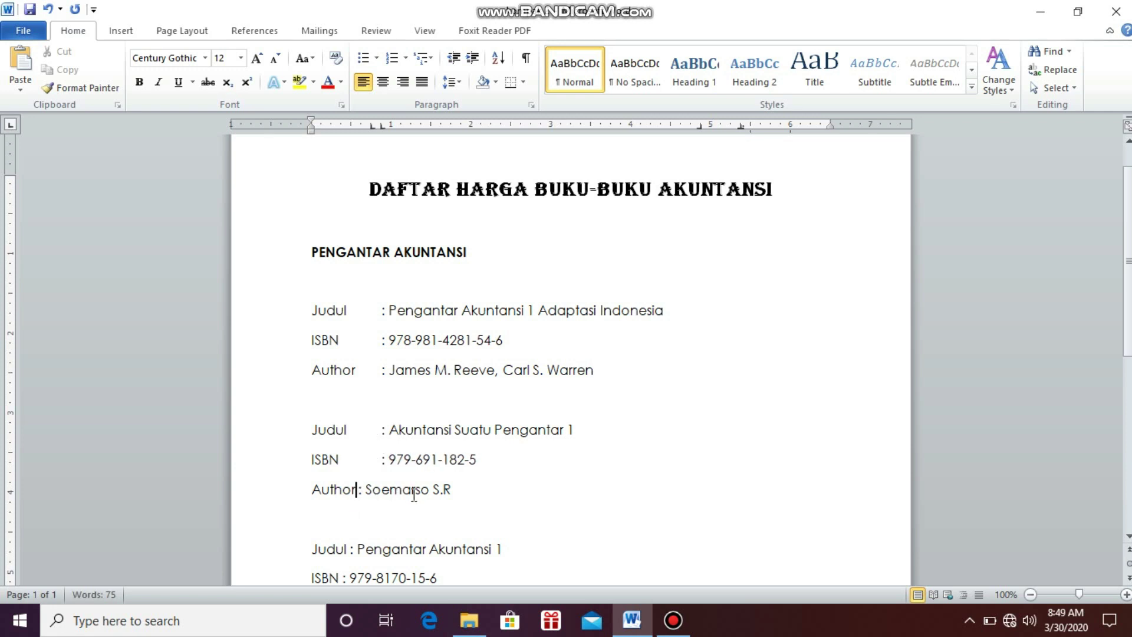
key("Tab")
key("Tab")
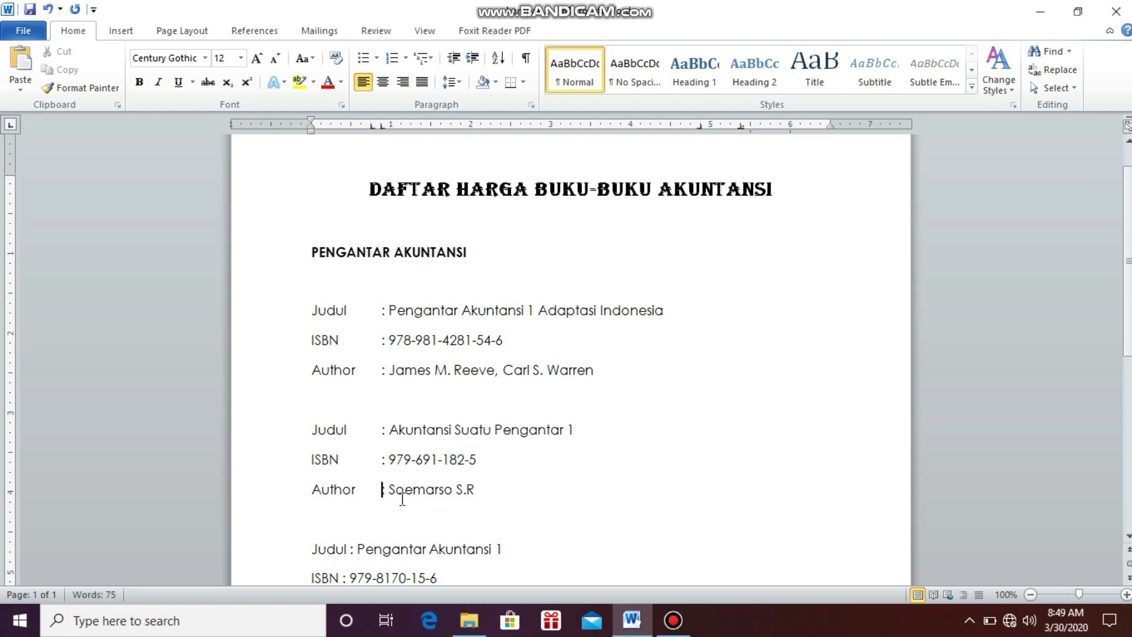
Step: Tab-align the Judul, ISBN and Author colons of the third book entry
scroll(402, 499, "down", 3)
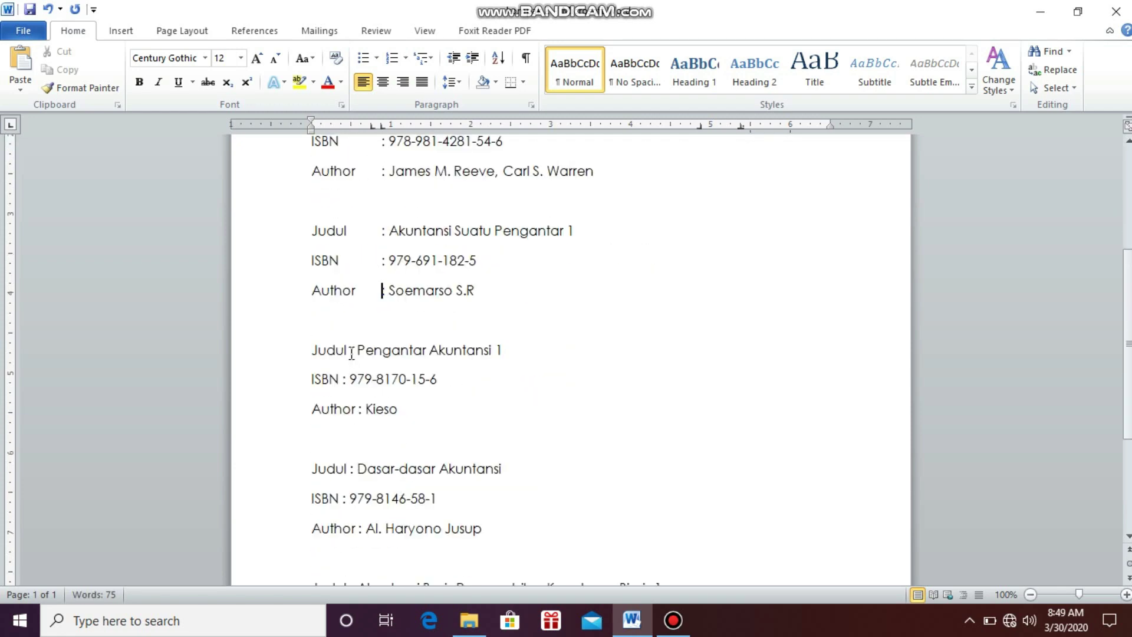
key("Tab")
key("Tab")
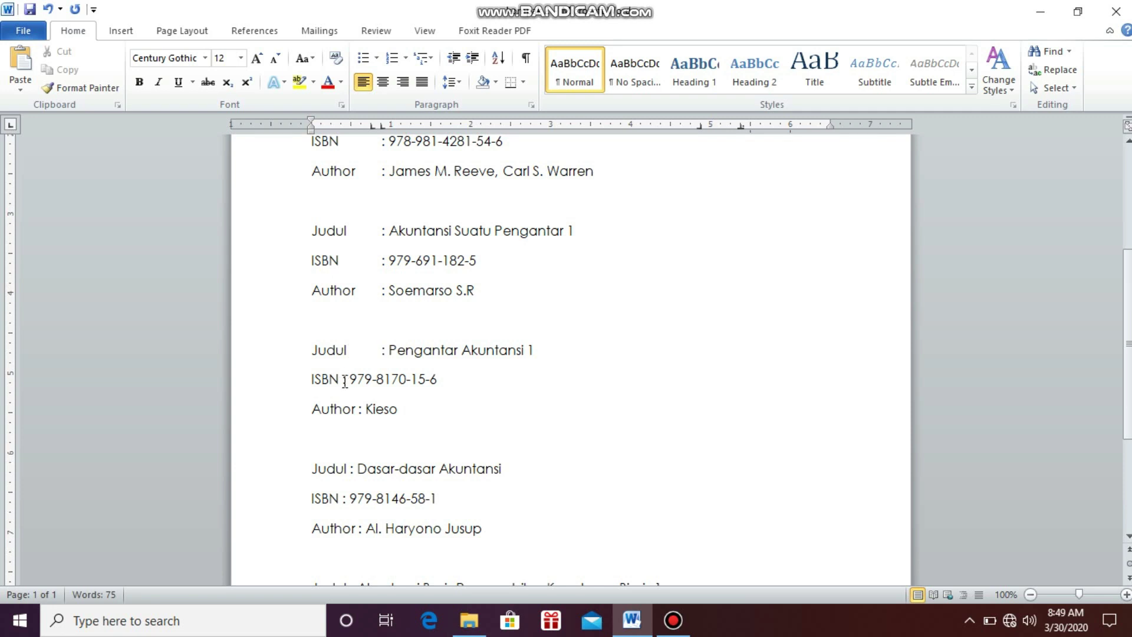
key("Tab")
key("Tab")
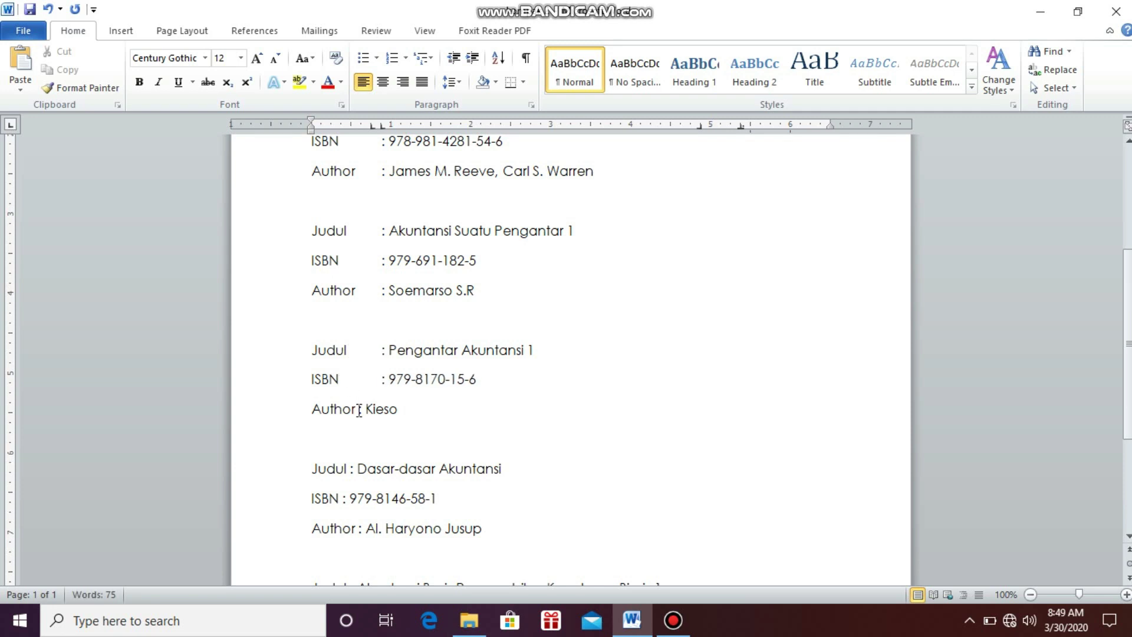
left_click(359, 409)
key("Tab")
key("Tab")
Step: Tab-align the Judul, ISBN and Author colons of the Dasar-dasar Akuntansi entry
left_click(351, 468)
key("Tab")
key("Tab")
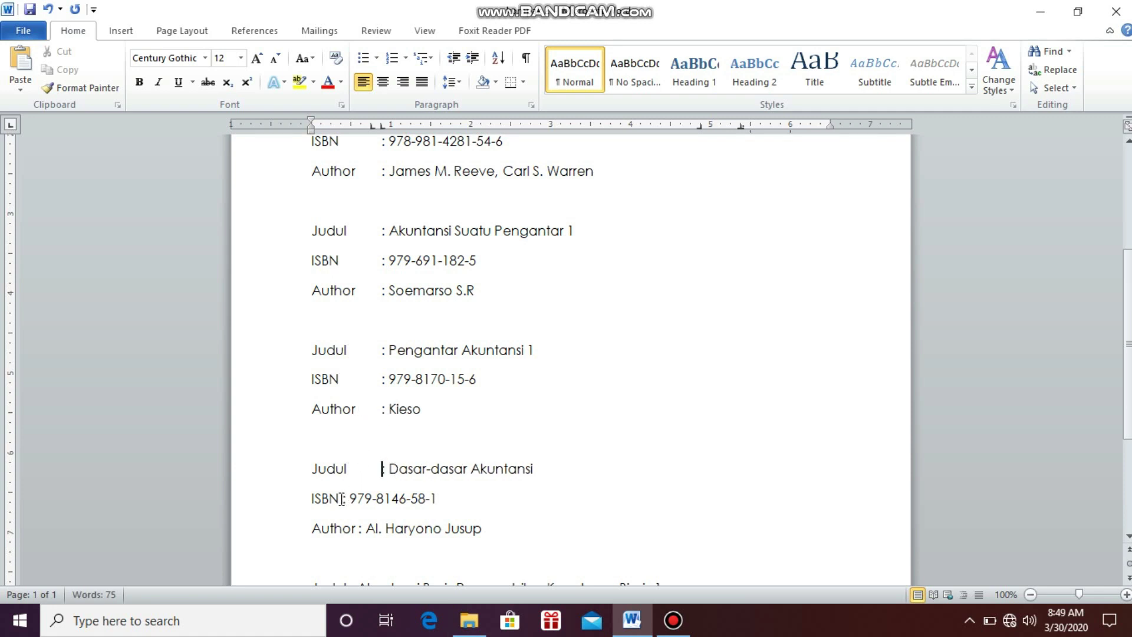
left_click(343, 499)
key("Tab")
key("Tab")
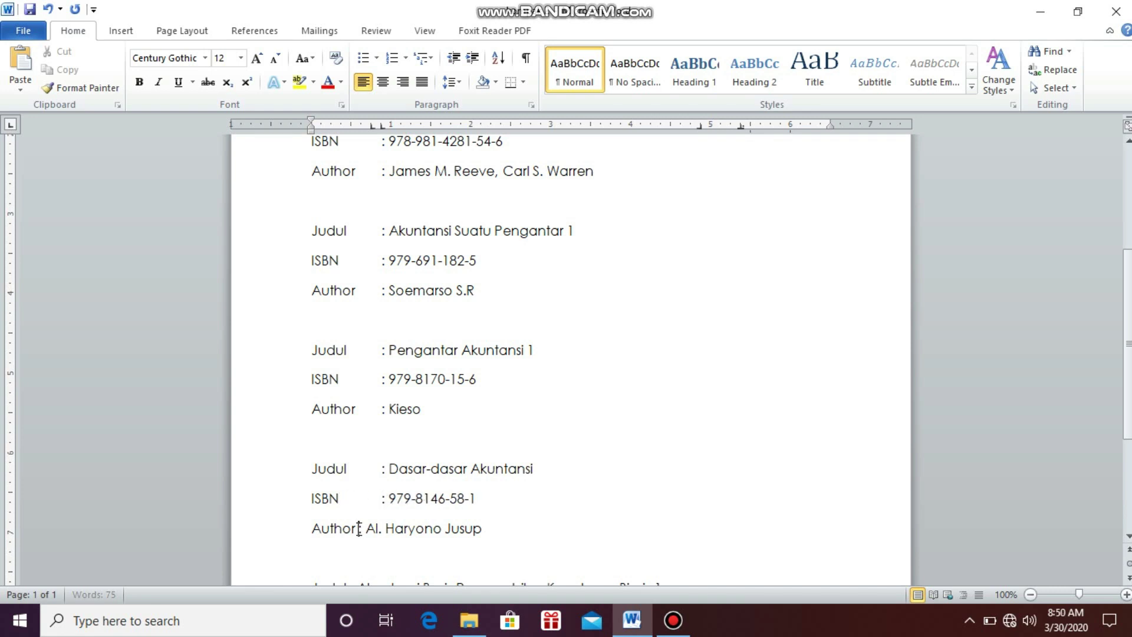
left_click(358, 529)
key("Tab")
key("Tab")
scroll(375, 526, "down", 2)
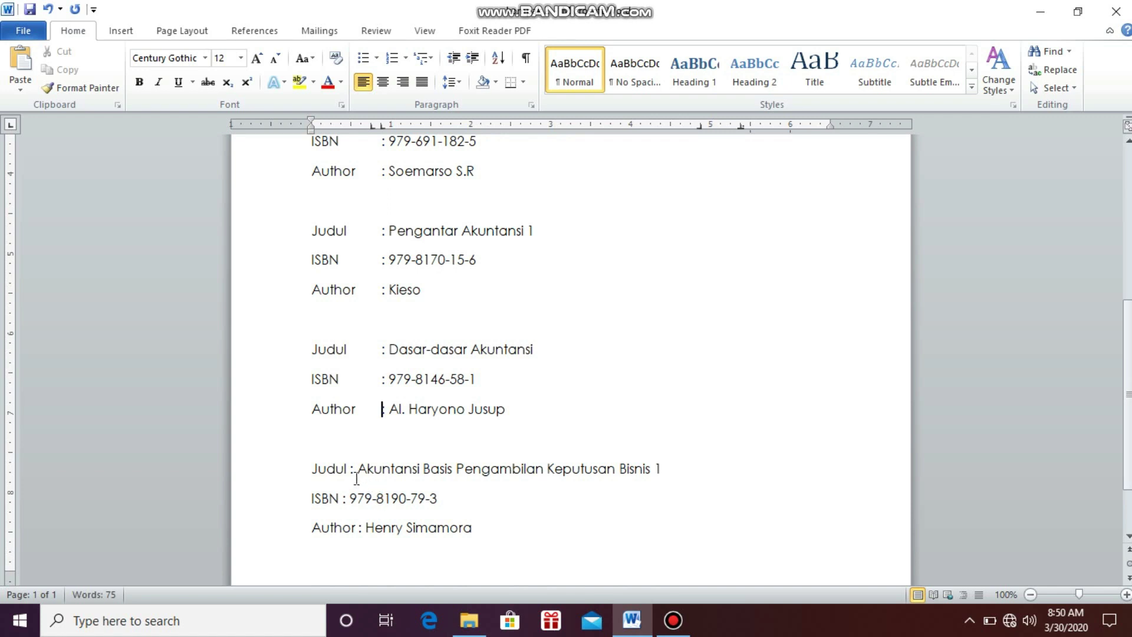
Step: Tab-align the Judul and ISBN colons of the last book entry
key("Tab")
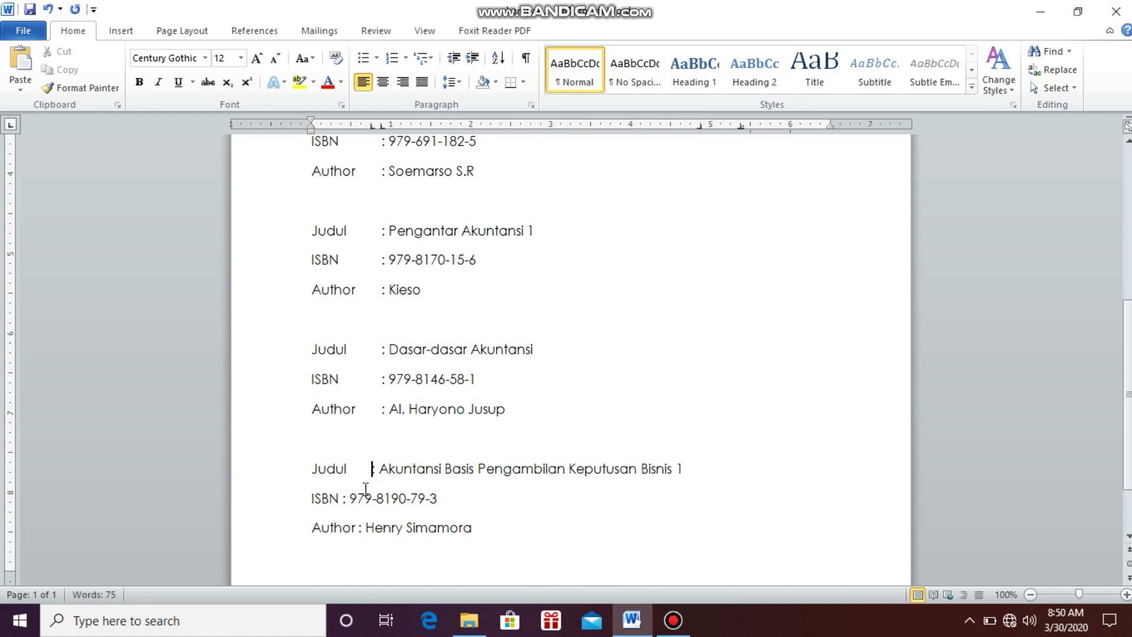
key("Tab")
left_click(342, 498)
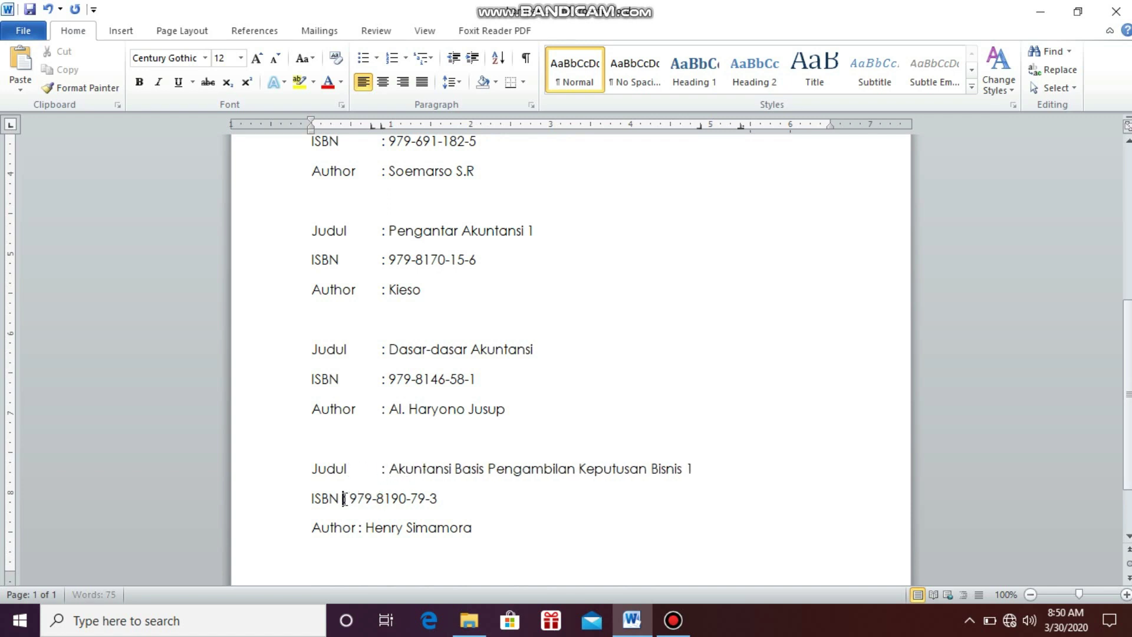
key("Tab")
key("Tab")
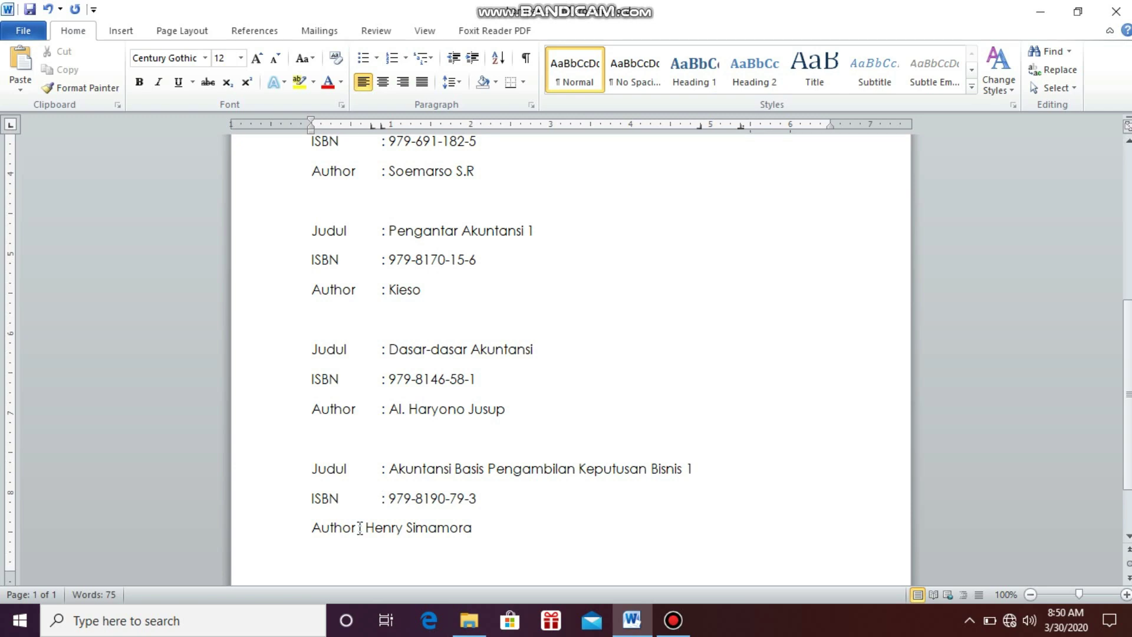
key("Tab")
key("Tab")
scroll(478, 413, "up", 1)
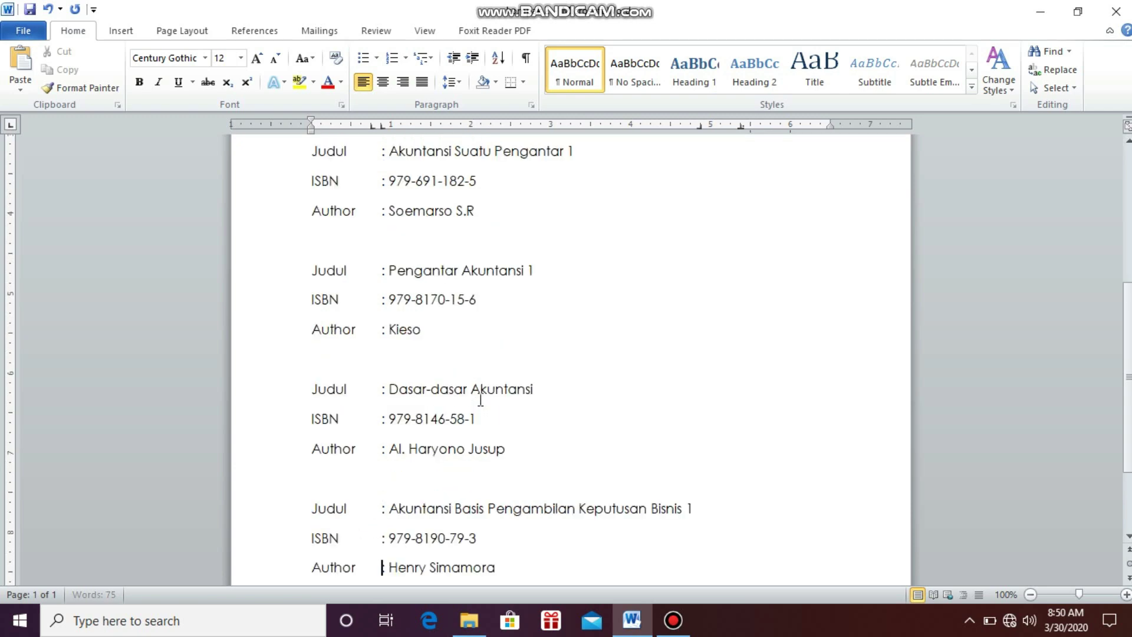
scroll(478, 396, "up", 1)
scroll(478, 397, "up", 1)
scroll(475, 375, "up", 1)
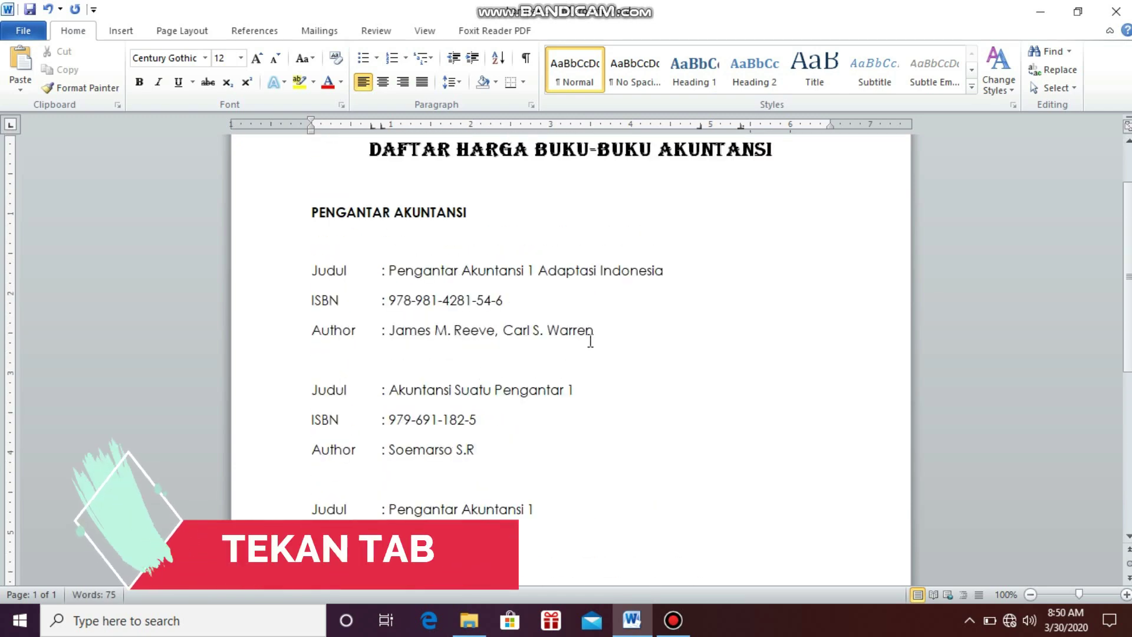
Step: Add dot-leader prices Rp 144.900,00 and Rp 89.900,00 to the first two Author lines
key("Tab")
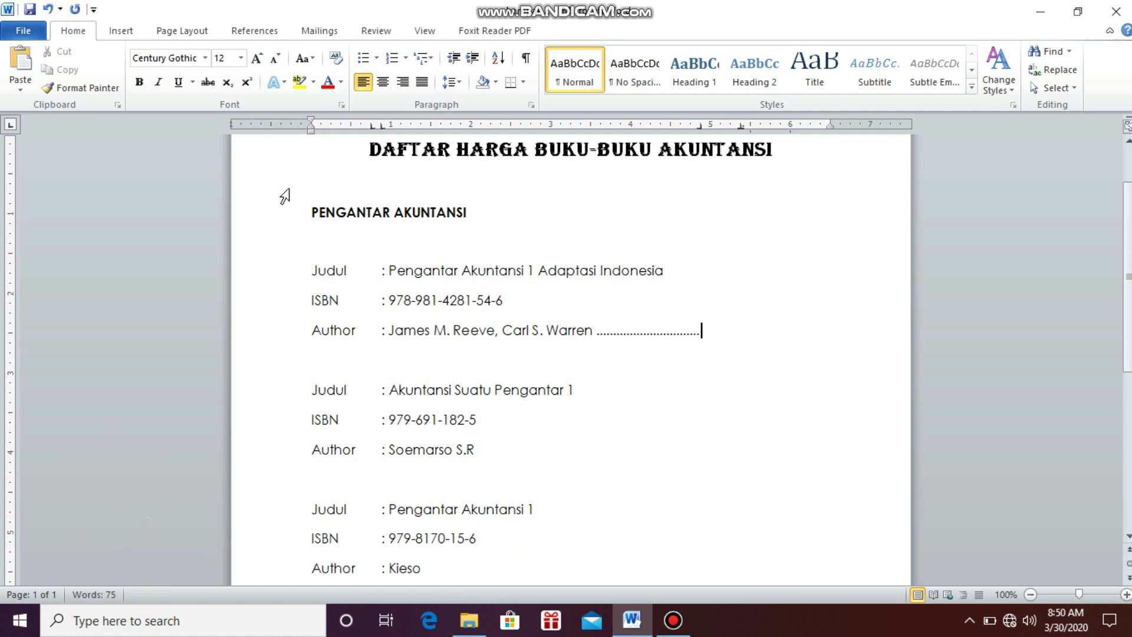
type("R")
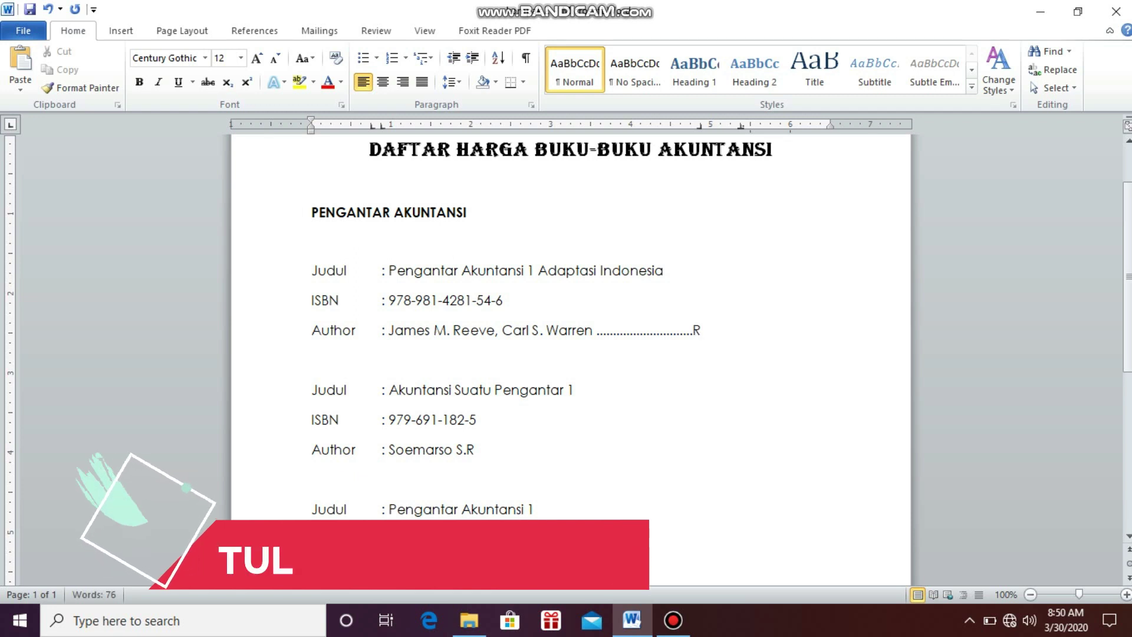
type("p")
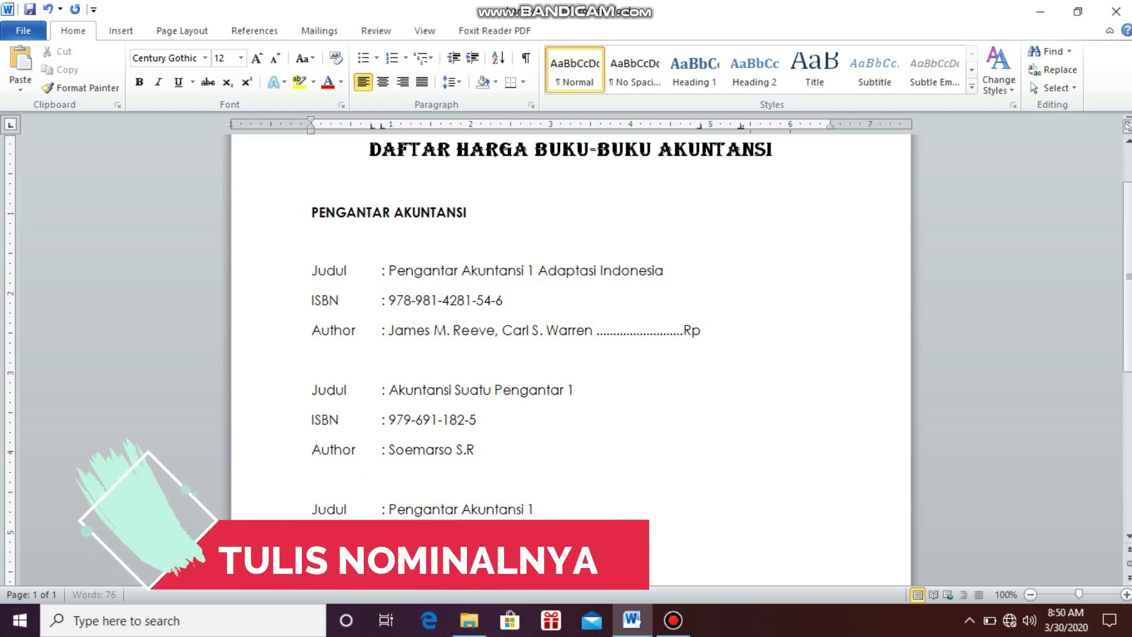
type(" 144.9")
type("00,00")
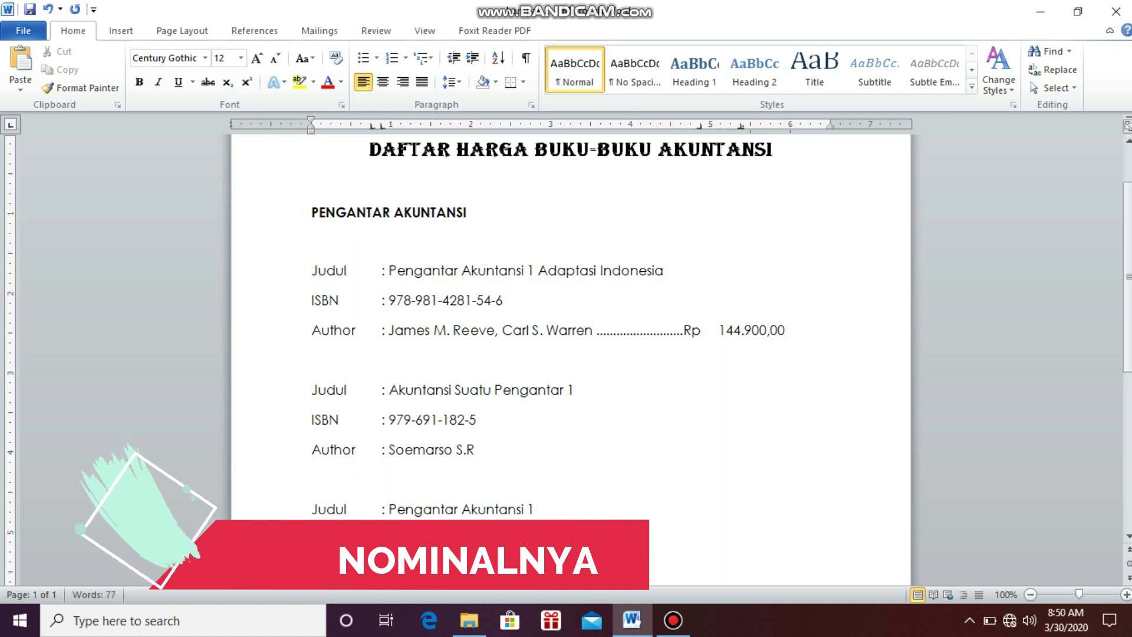
left_click(481, 451)
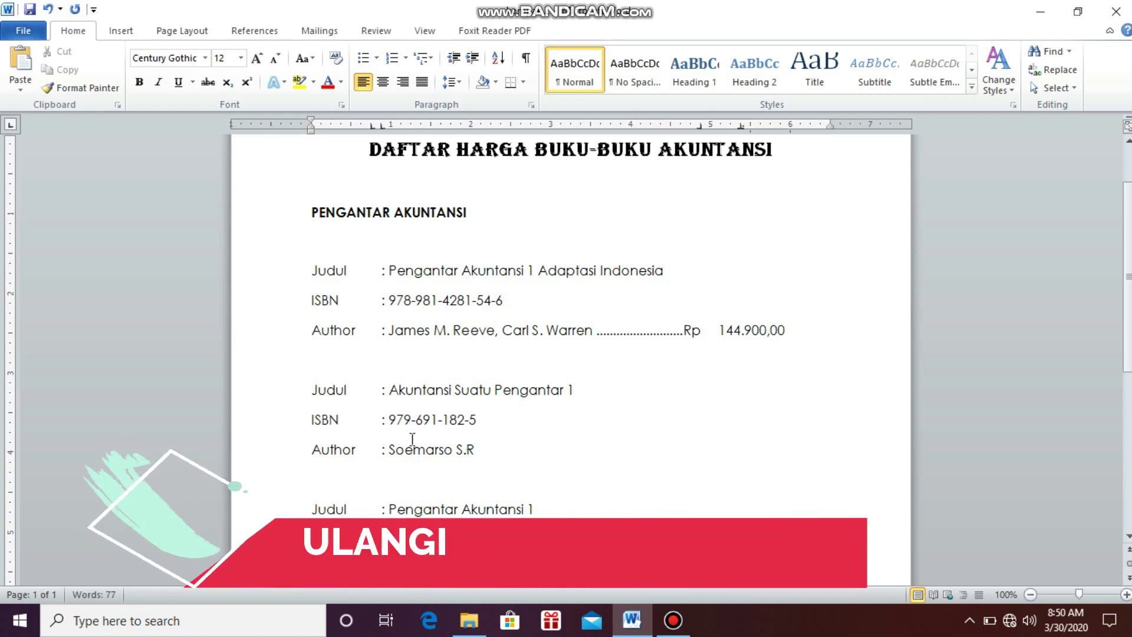
key("Tab")
type("Rp")
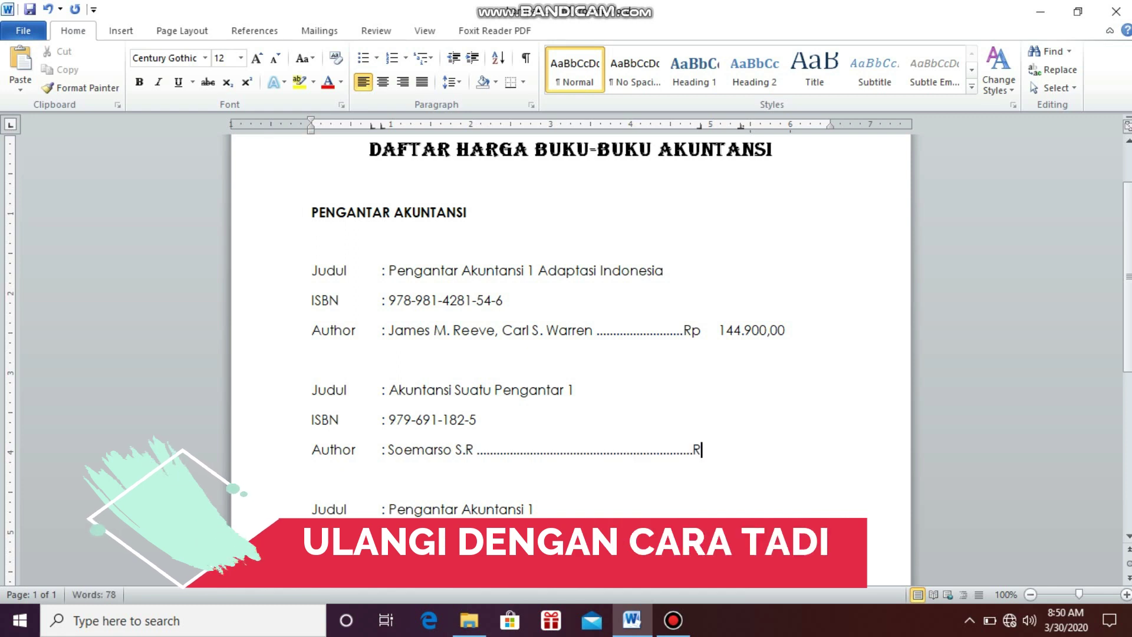
key("Tab")
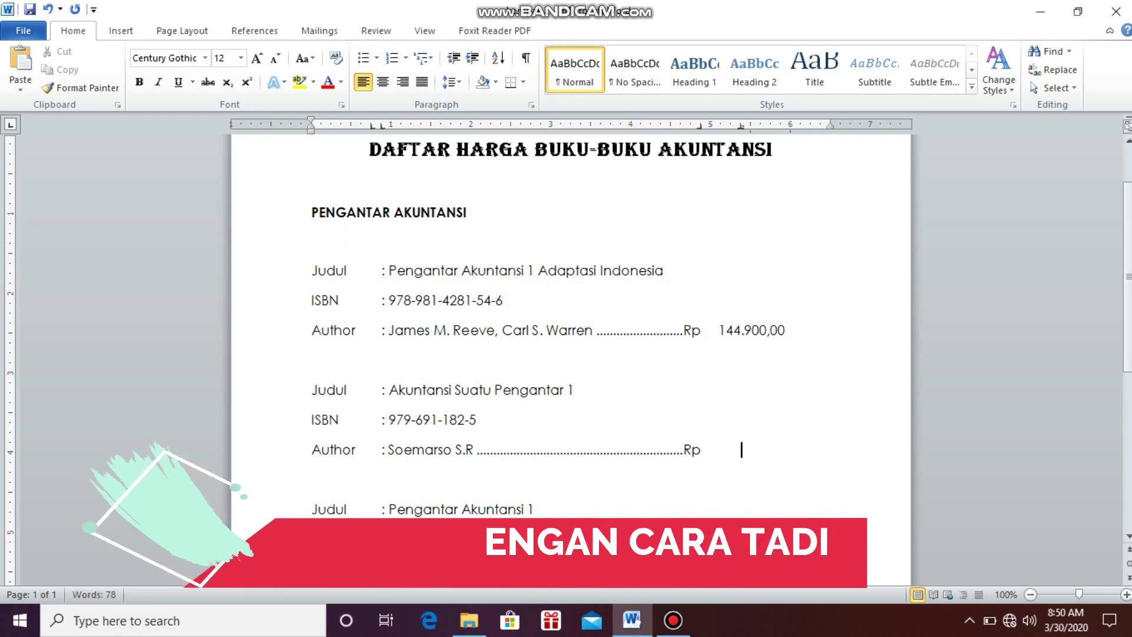
type("89.900")
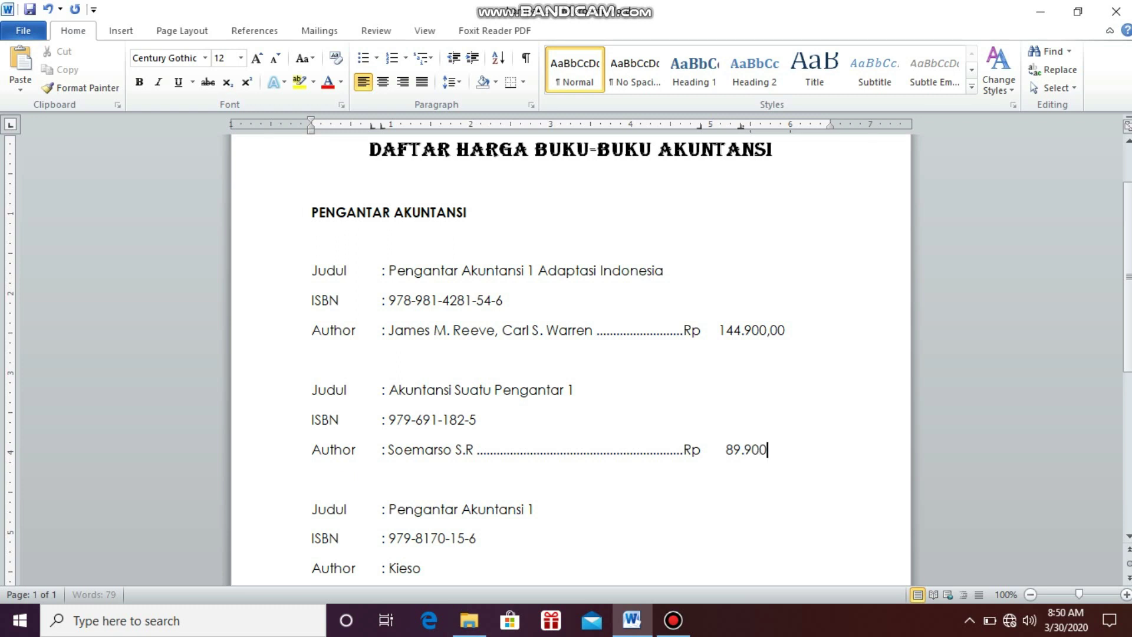
type(",00")
Step: Add a dot leader and Rp 114.900,00 to the third Author line
key("Tab")
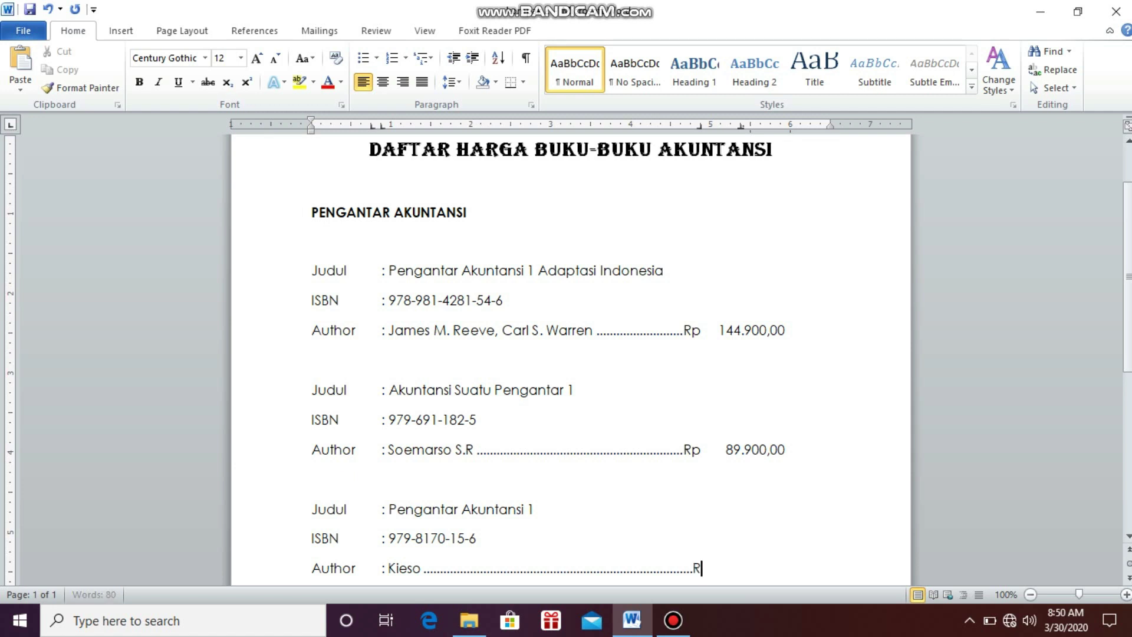
type("p")
key("Tab")
type("114.")
type("900,00")
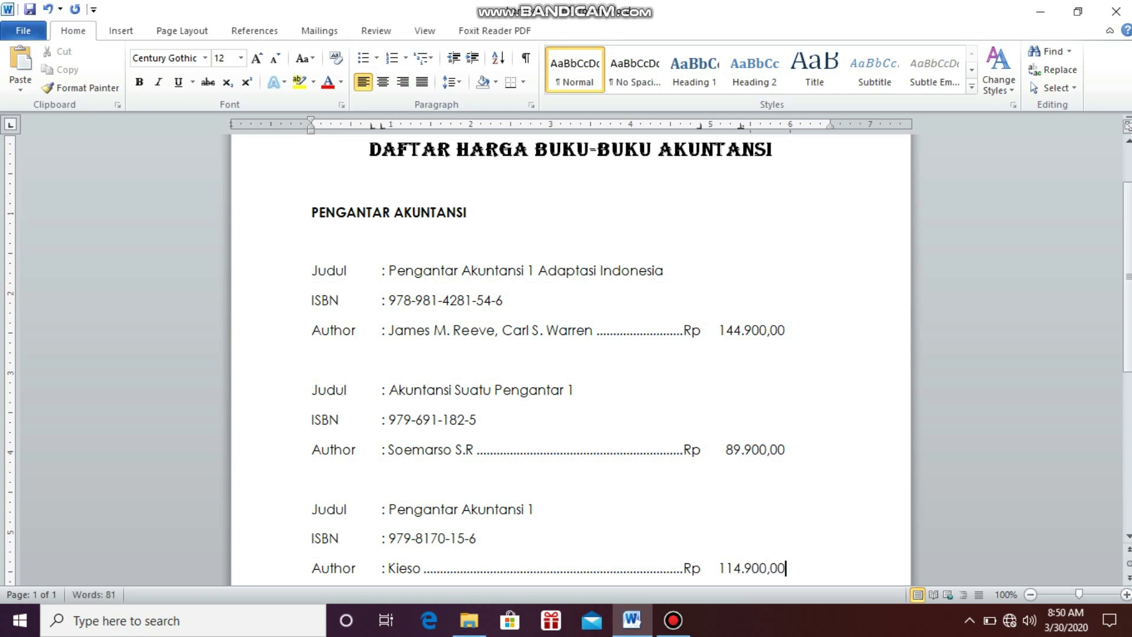
scroll(426, 489, "down", 1)
scroll(442, 470, "down", 3)
Step: End the Dasar-dasar Akuntansi Author line with a dot leader and Rp 71.500,00
scroll(442, 467, "down", 3)
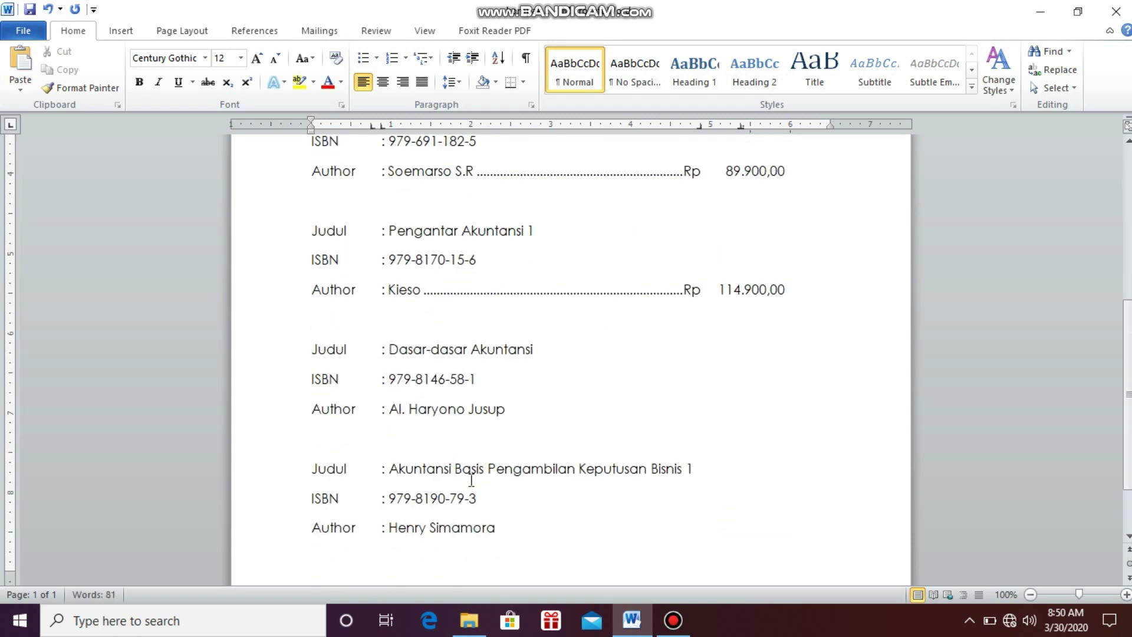
left_click(505, 409)
key("Tab")
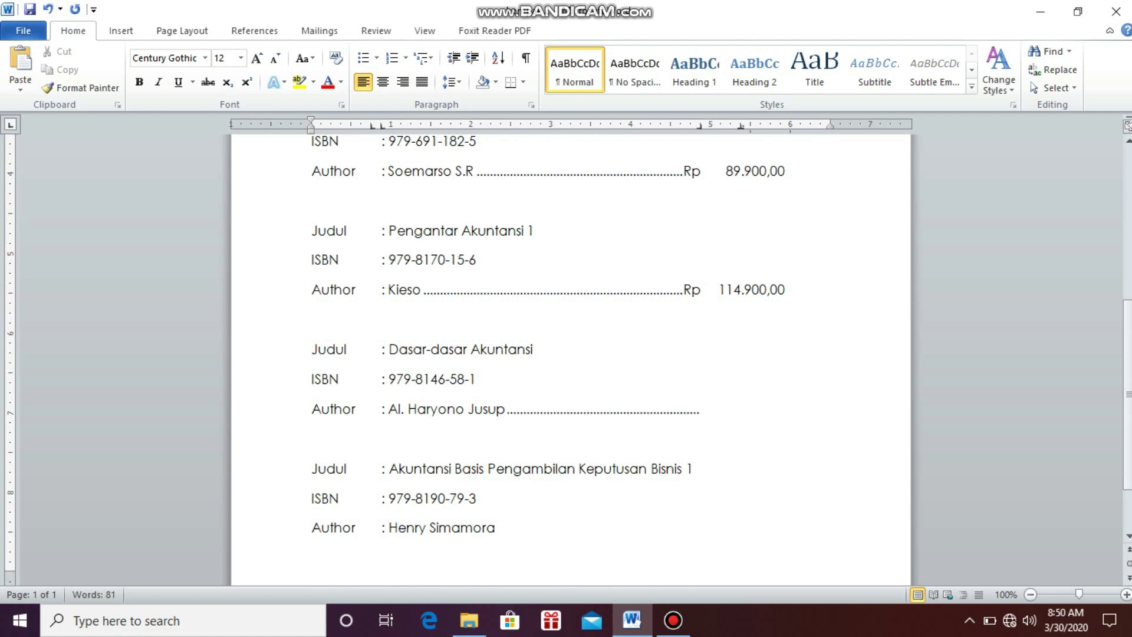
type("Rp")
key("Tab")
type("7")
type("1.50")
type("0,0")
Step: End the last entry's Author line with a dot leader and Rp 56.900,00
left_click(596, 527)
key("Tab")
type("Rp")
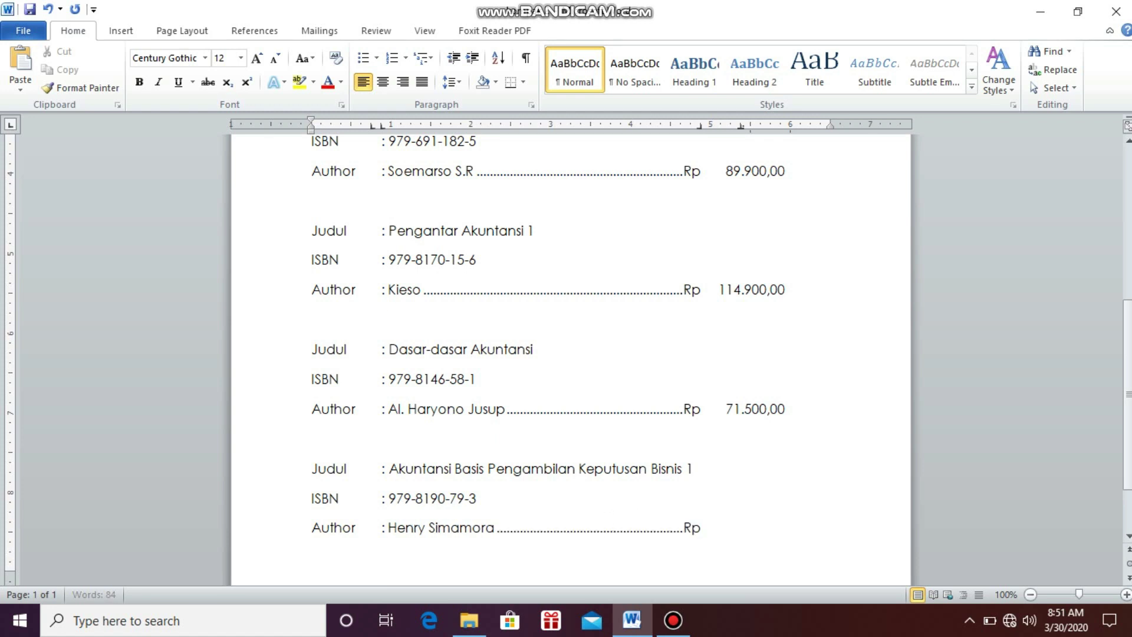
key("Tab")
type("56.")
type("900,00")
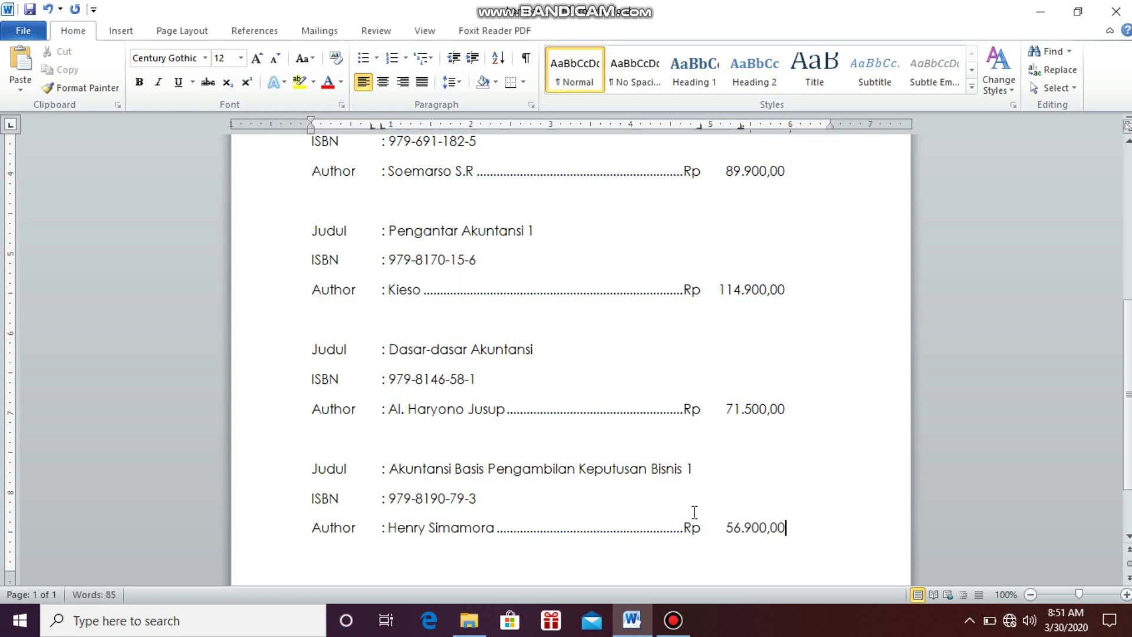
scroll(695, 512, "up", 3)
scroll(695, 511, "up", 1)
scroll(699, 504, "up", 2)
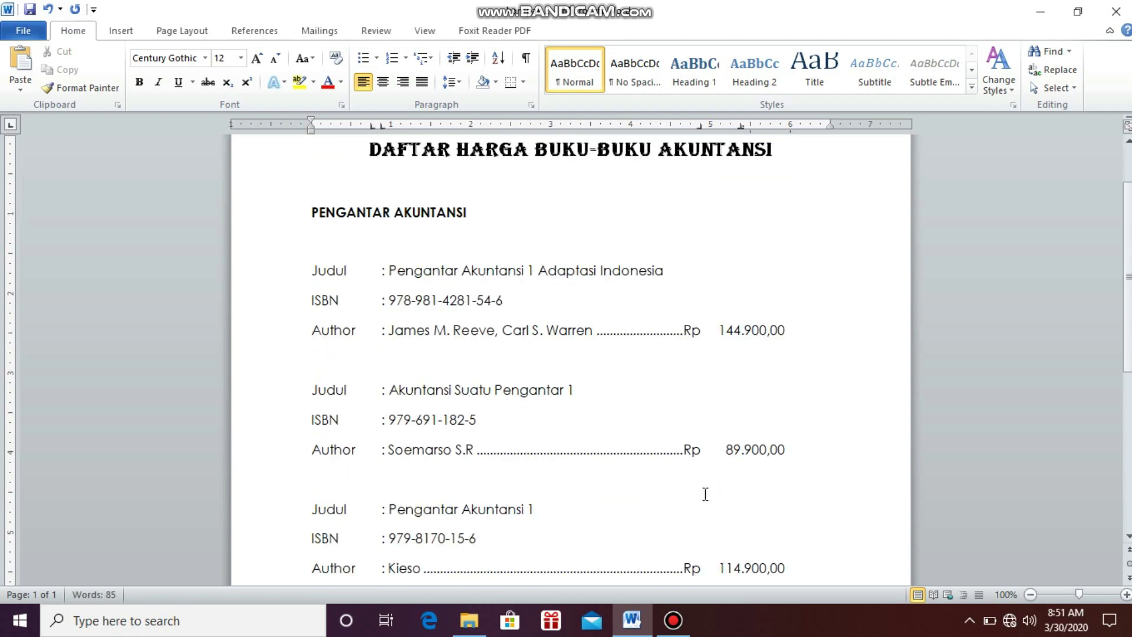
scroll(706, 494, "up", 1)
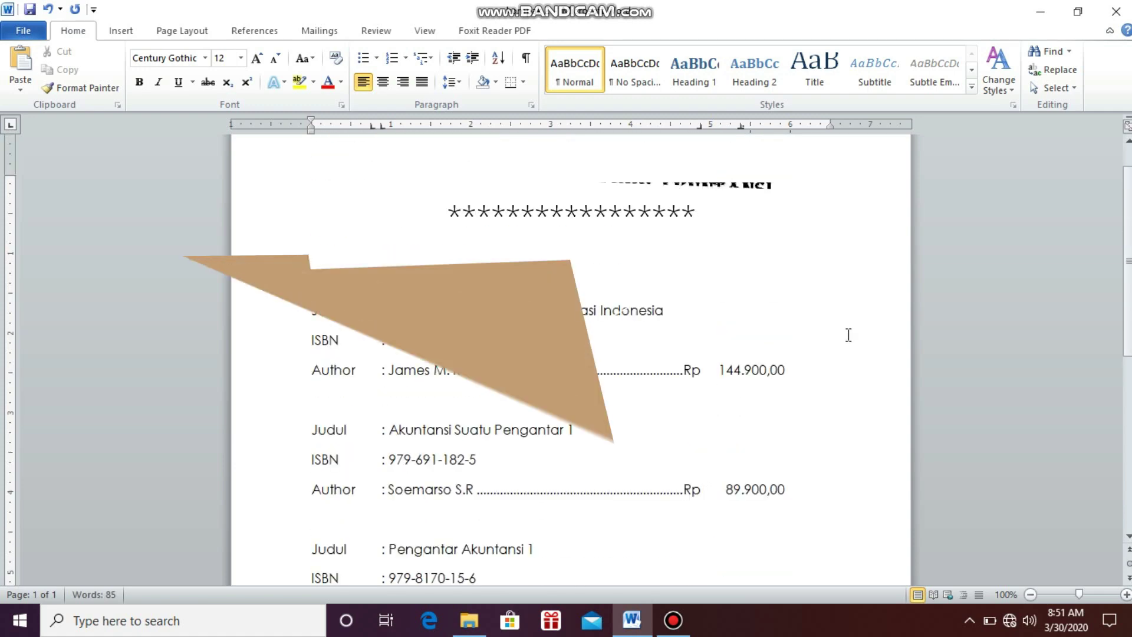